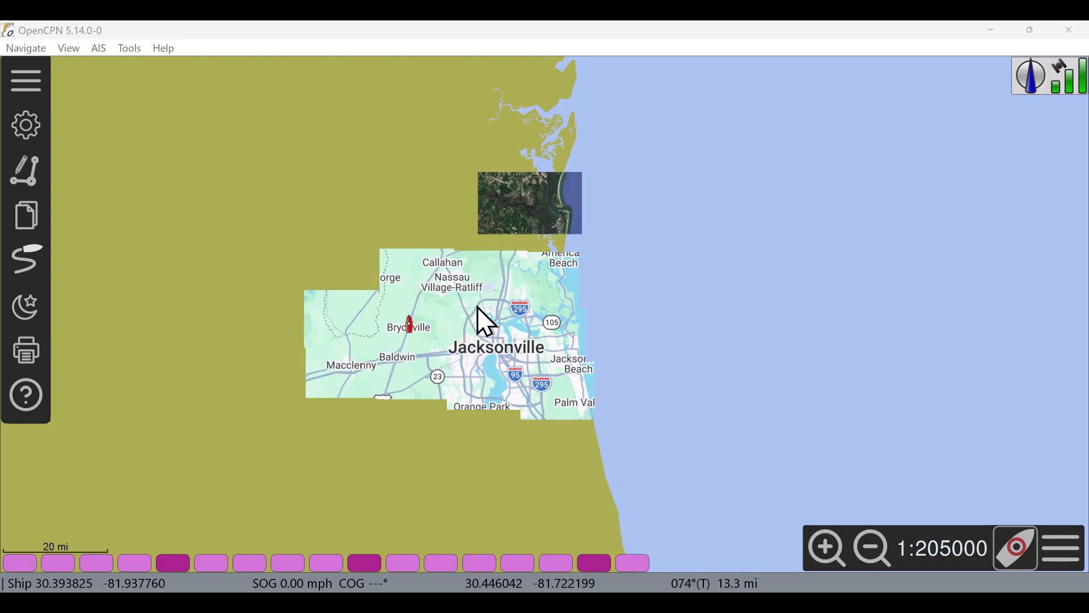
Zoom the street map around Jacksonville in to 1:26000 and bring the ship near Bryceville into view.
click(824, 543)
click(824, 544)
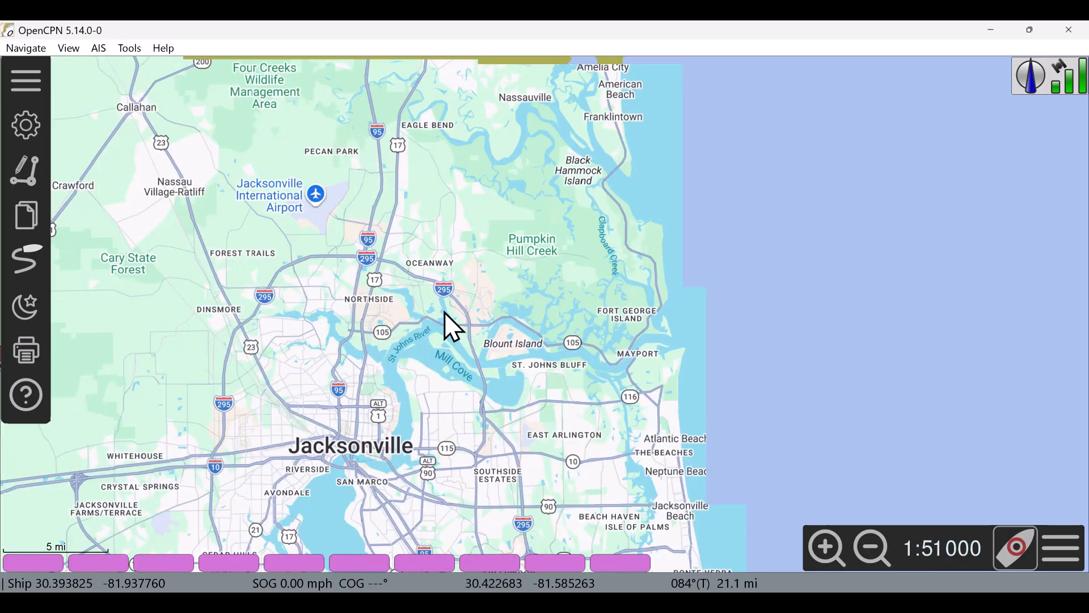
drag(243, 305, 621, 309)
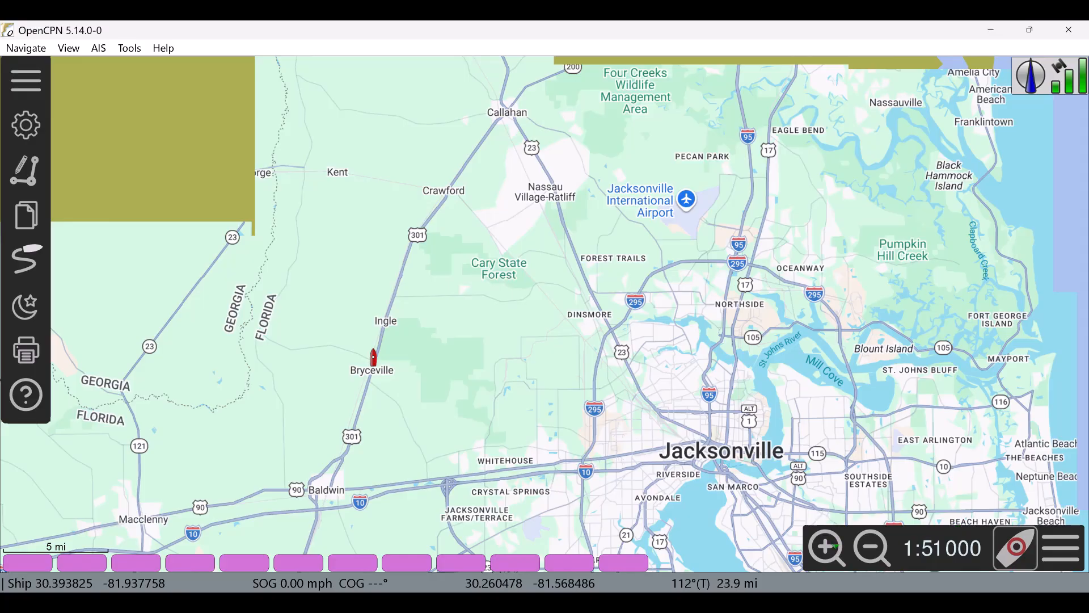
click(824, 545)
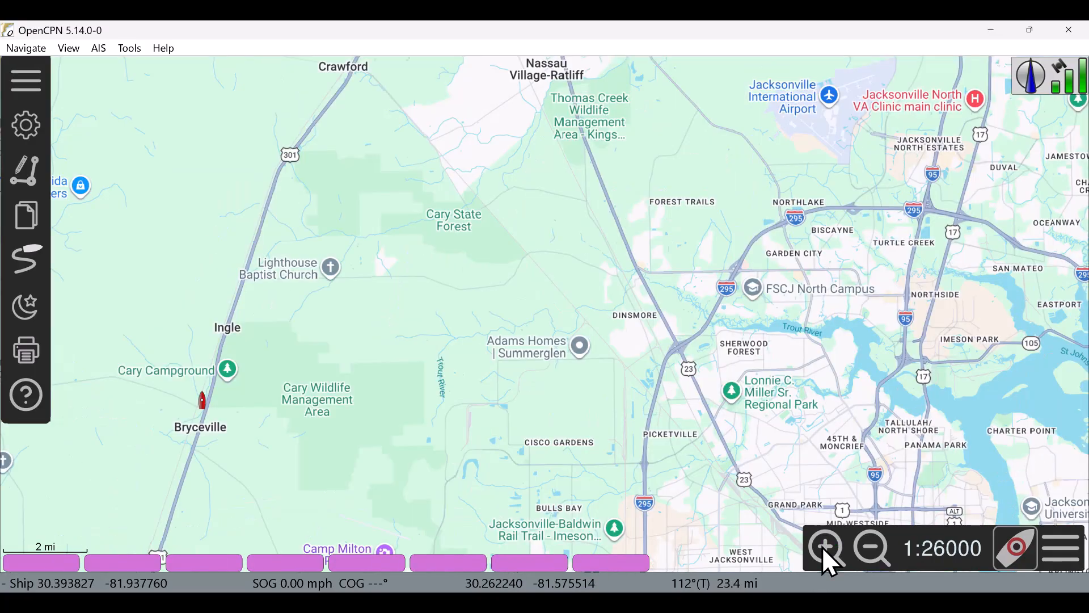
drag(407, 369, 410, 366)
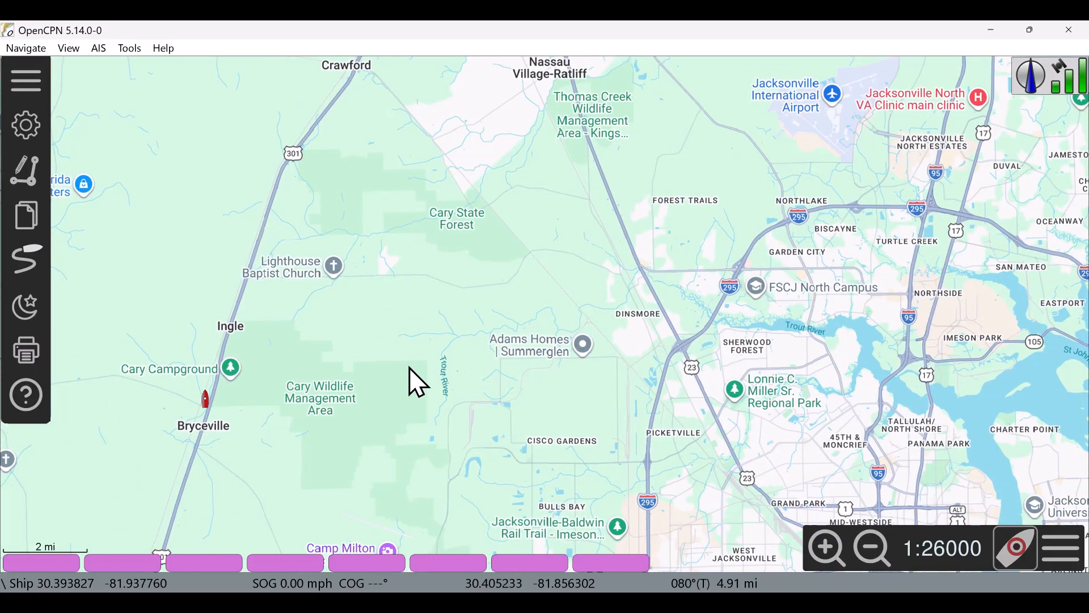
Turn on auto-follow to centre the chart on the ship and enlarge the view to 1:3200.
click(1020, 544)
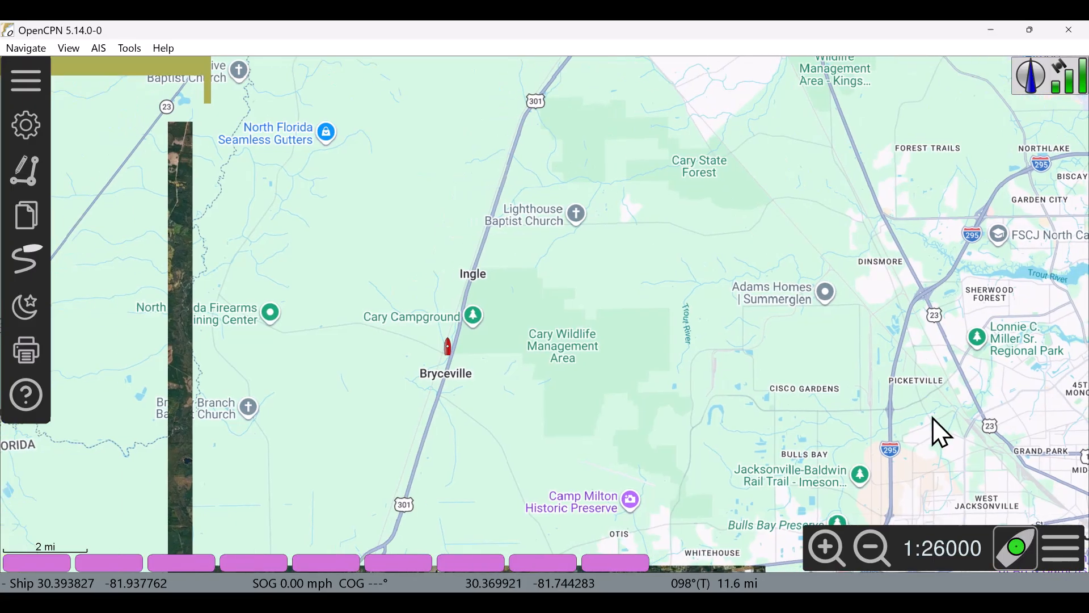
click(824, 544)
click(824, 545)
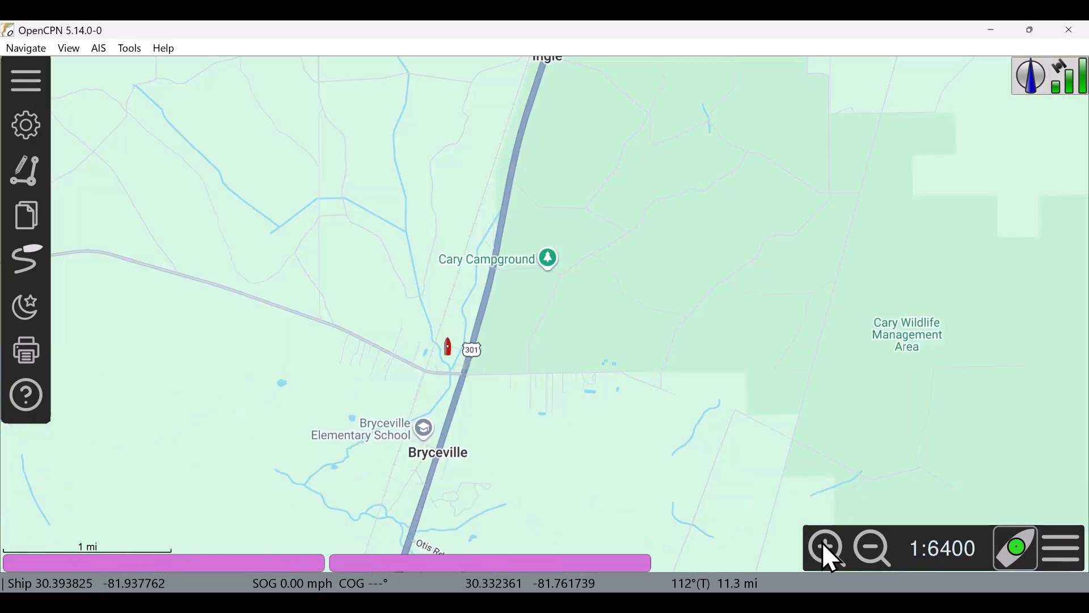
click(824, 545)
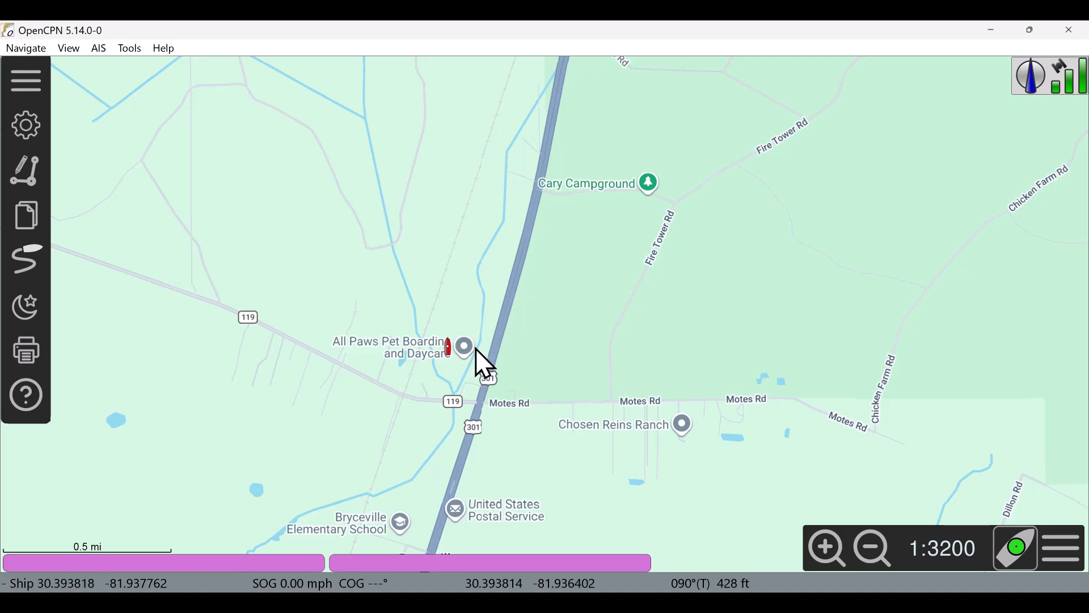
Show the satellite chart test 1.mbtiles over the street map and zoom in to 1:800 around the ship.
mouse_move(233, 563)
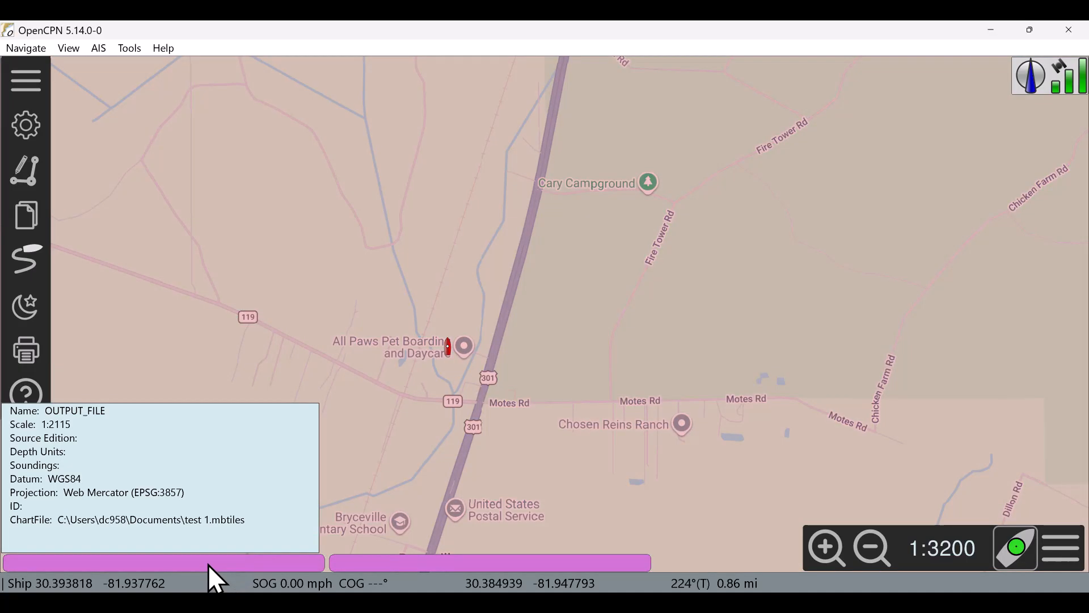
click(209, 561)
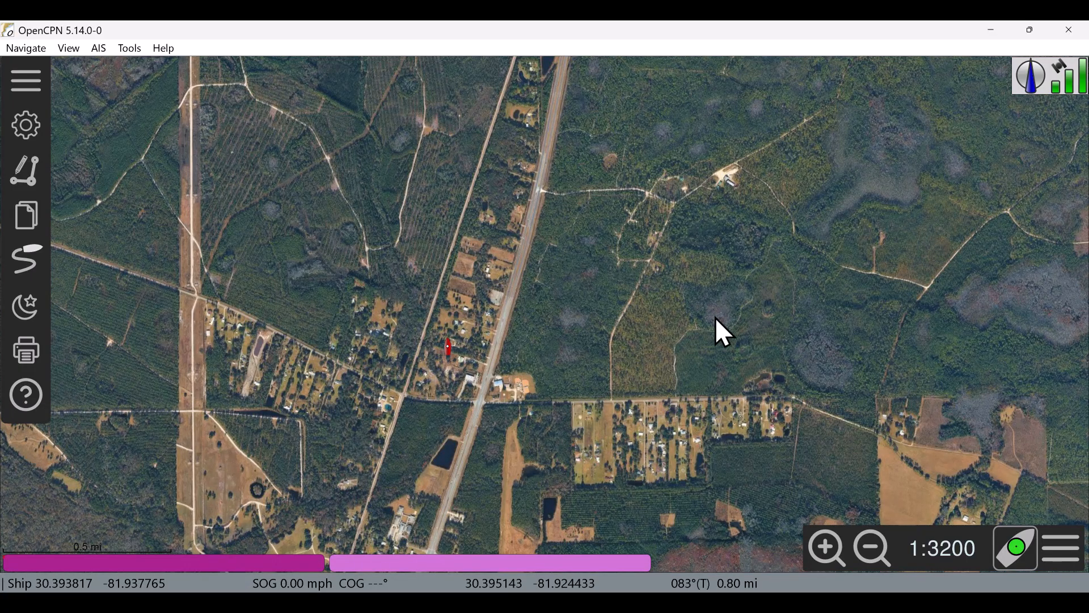
click(824, 548)
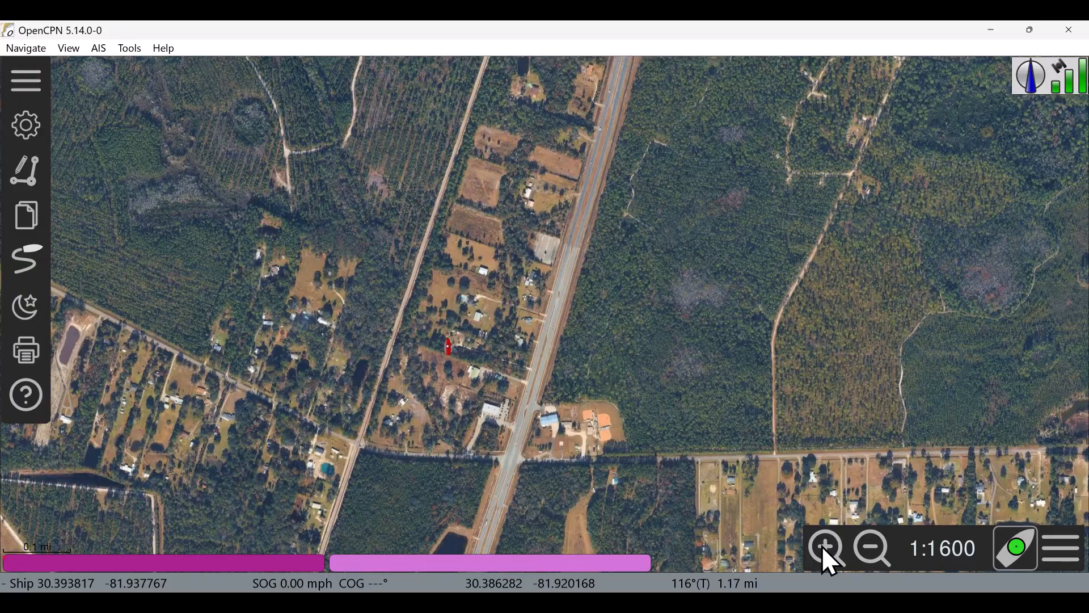
click(825, 548)
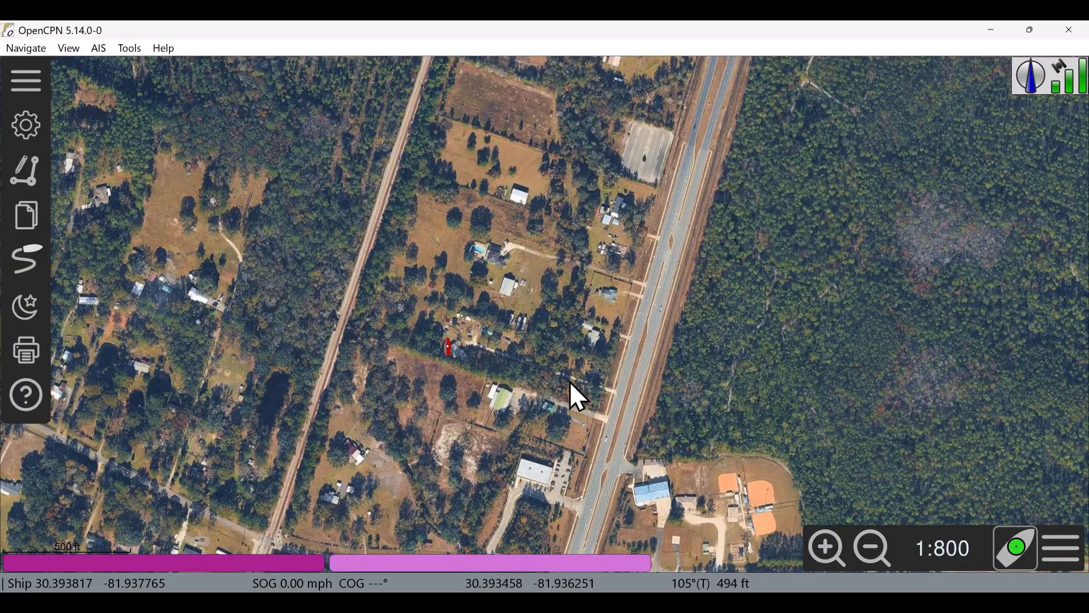
Compare satellite and street charts by hiding and reshowing test 1.mbtiles at 1:800 and again at 1:6400.
click(192, 563)
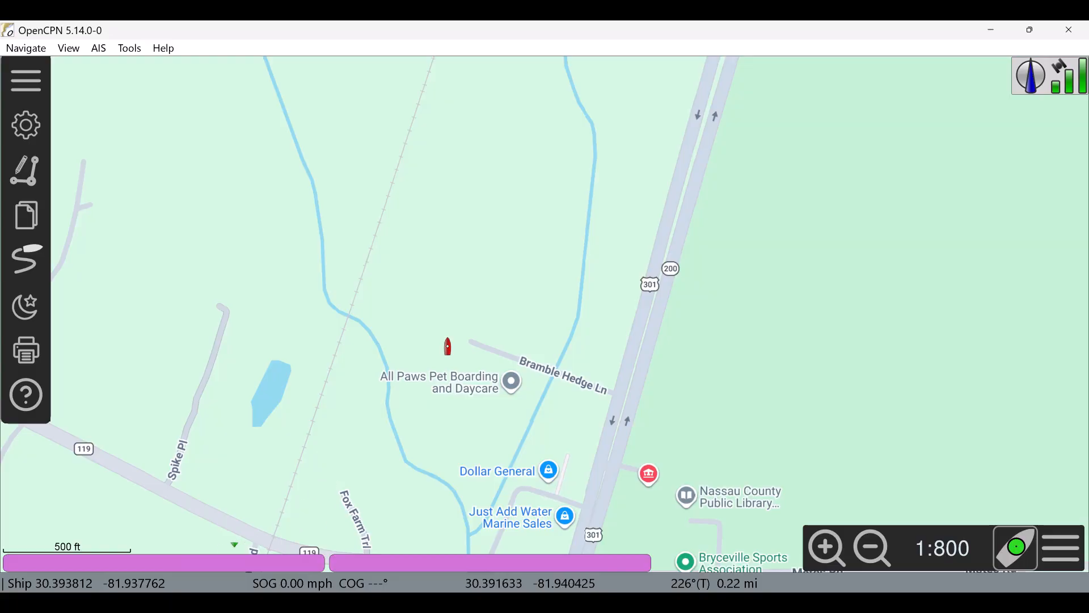
click(192, 563)
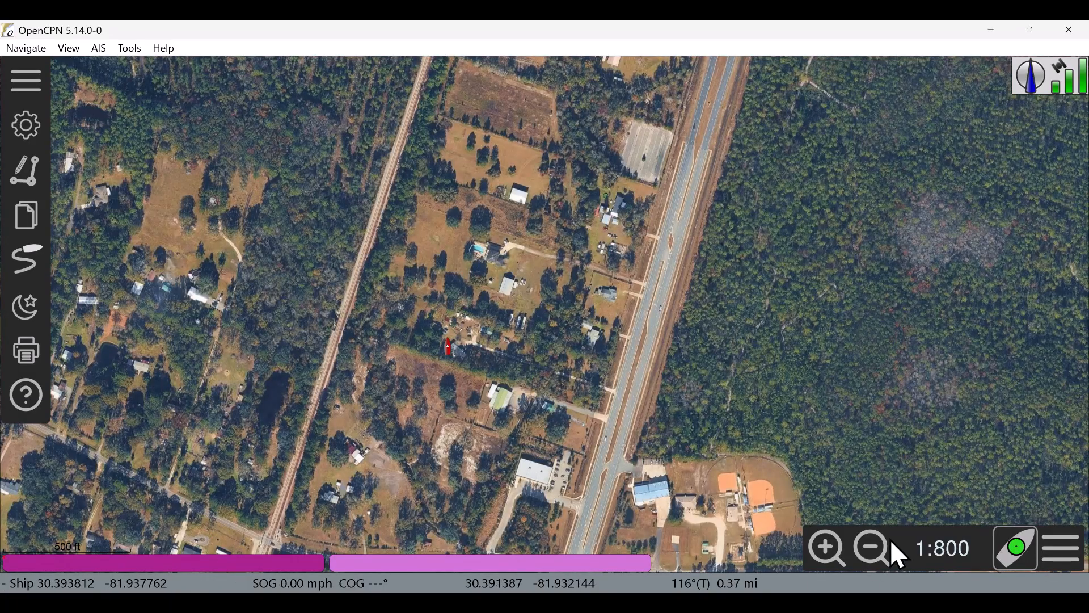
click(879, 545)
click(880, 545)
click(879, 545)
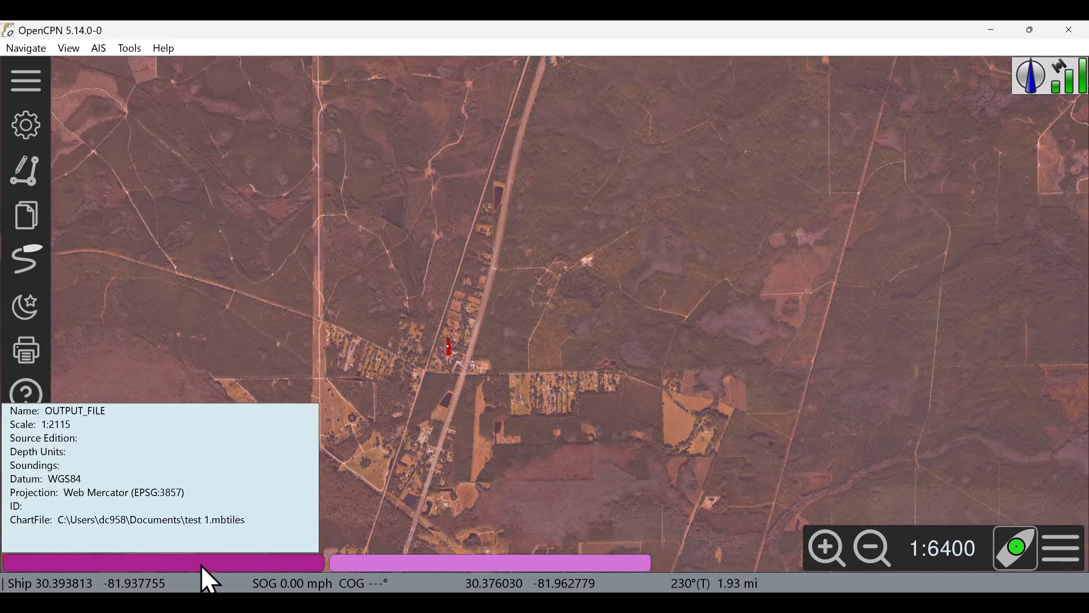
click(201, 564)
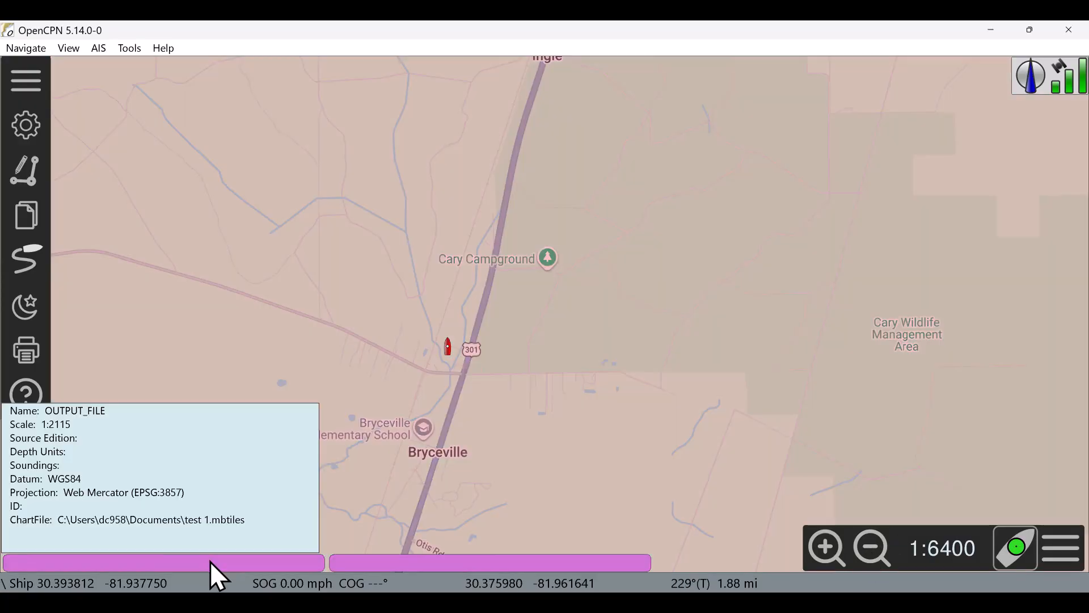
click(218, 576)
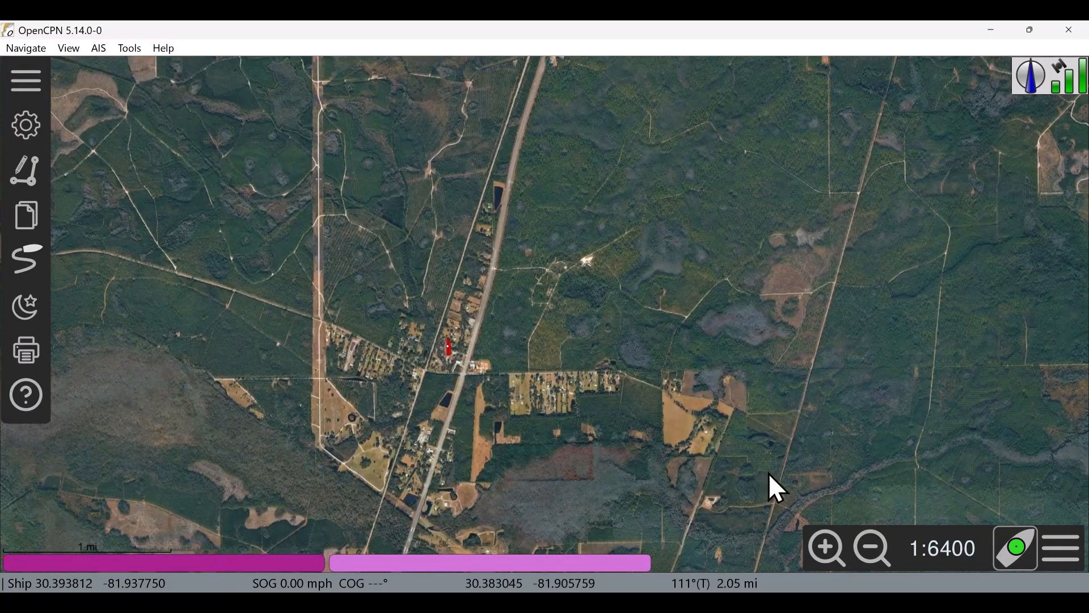
Zoom back in to 1:800 and switch the satellite chart off and on to compare it with the street map.
click(824, 549)
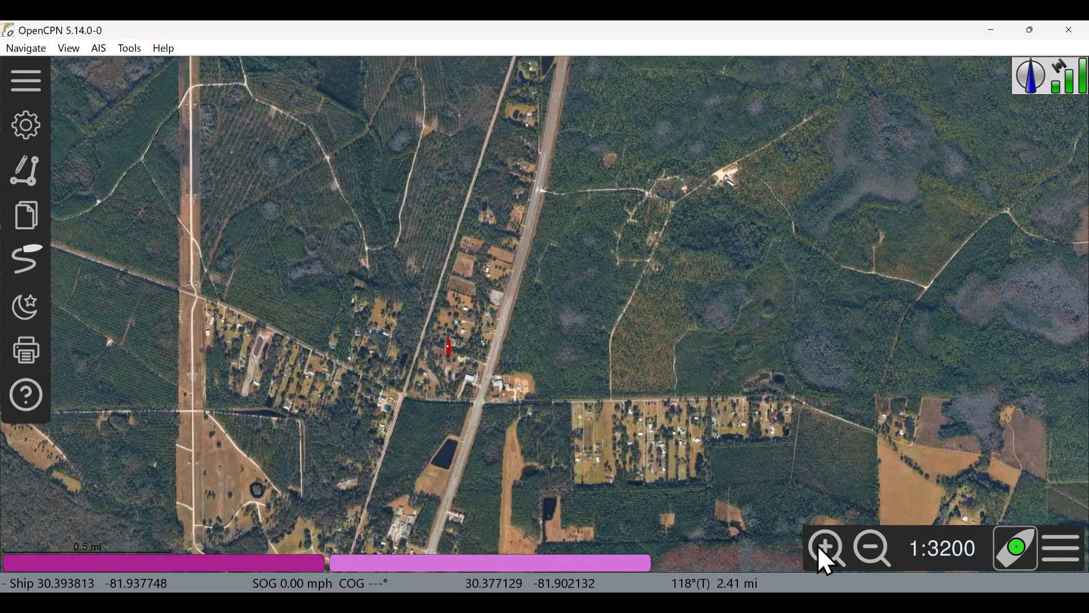
click(819, 546)
click(826, 548)
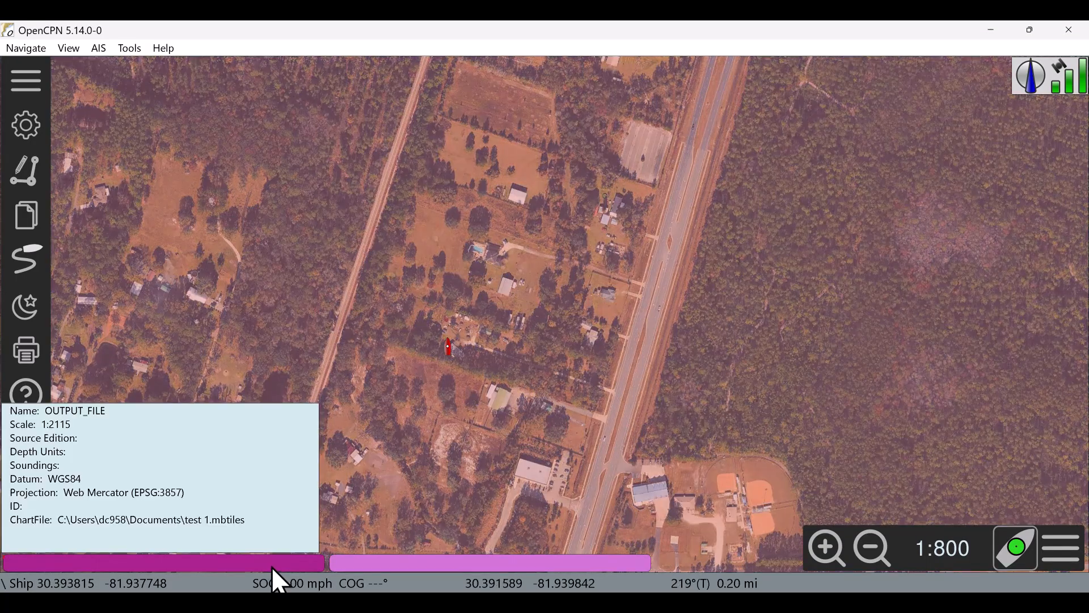
click(270, 567)
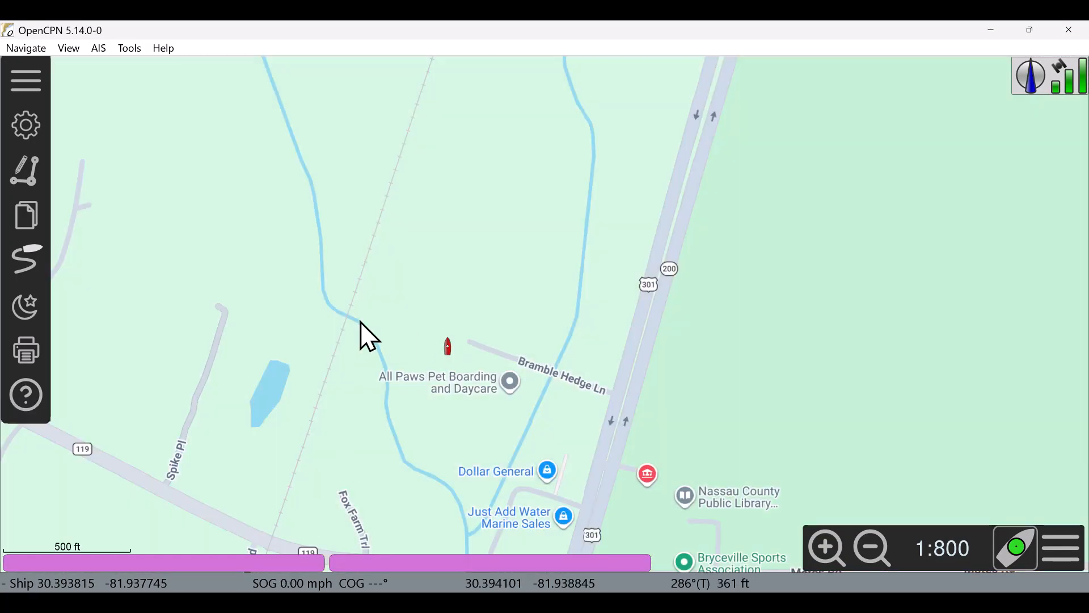
click(241, 564)
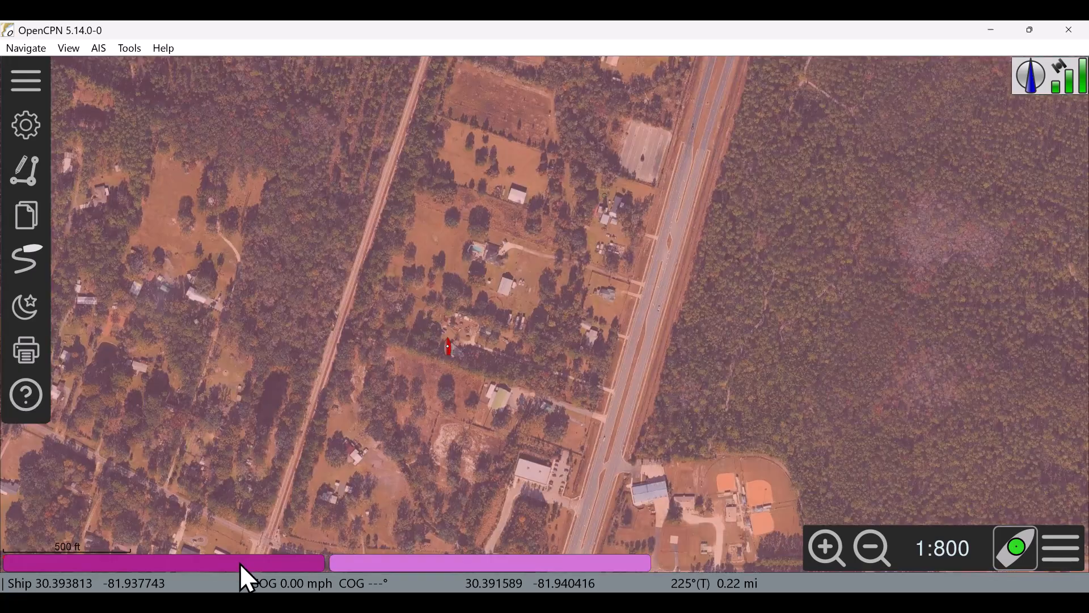
Examine the satellite imagery northeast of the ship, up to the forest clearing with buildings beside the dirt road.
drag(711, 359, 288, 480)
drag(517, 255, 503, 517)
drag(757, 235, 515, 402)
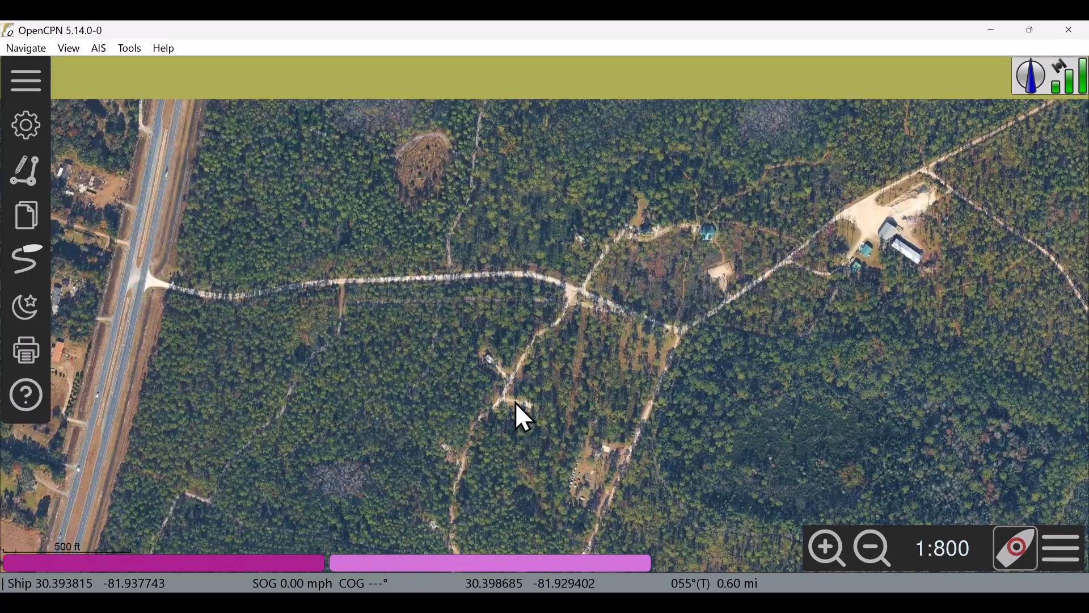
drag(616, 332, 311, 408)
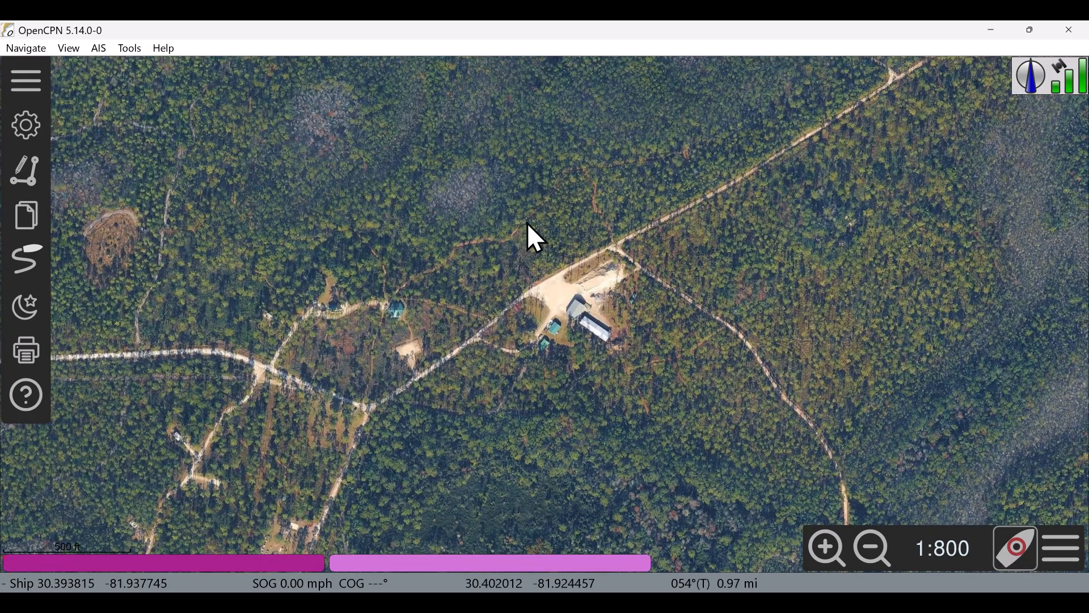
Recentre the chart on the ship, turn off auto-follow and zoom out to 1:26000 to show the satellite chart's extent.
click(1017, 548)
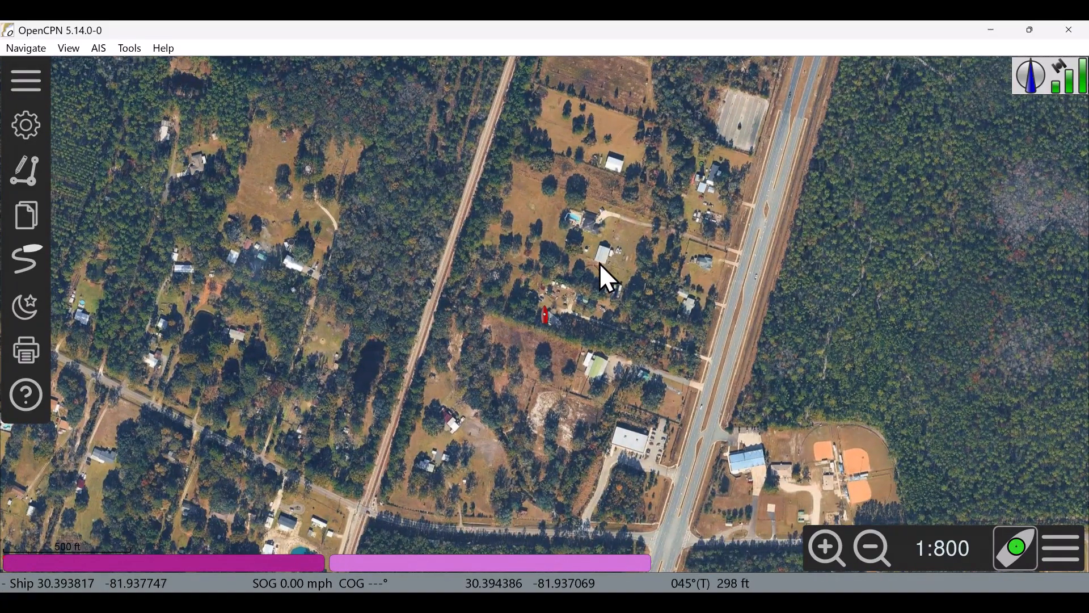
click(1019, 546)
click(871, 550)
click(871, 549)
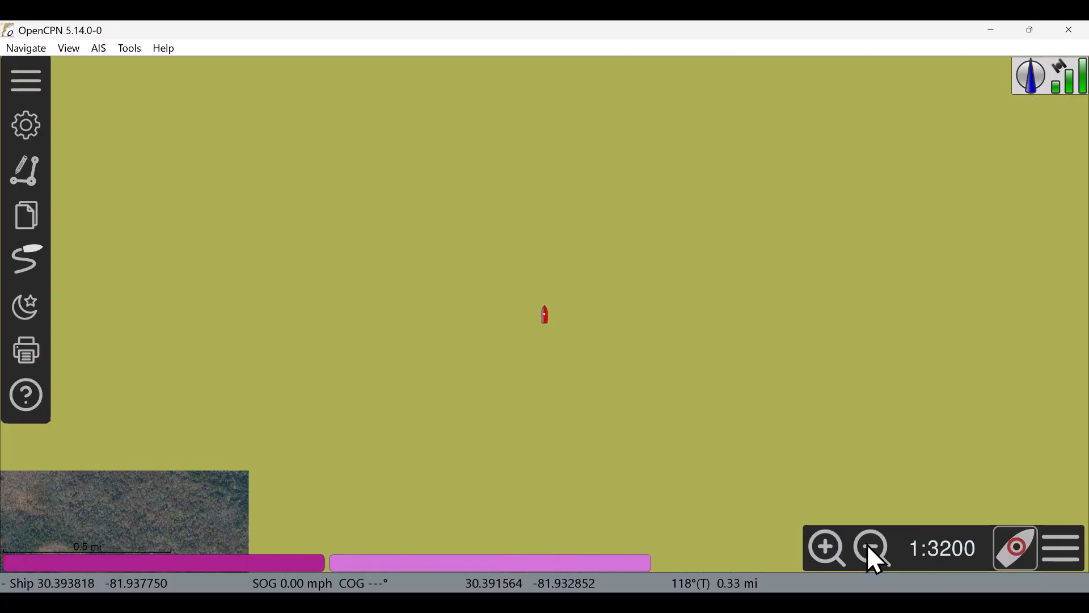
click(868, 546)
click(868, 546)
click(868, 546)
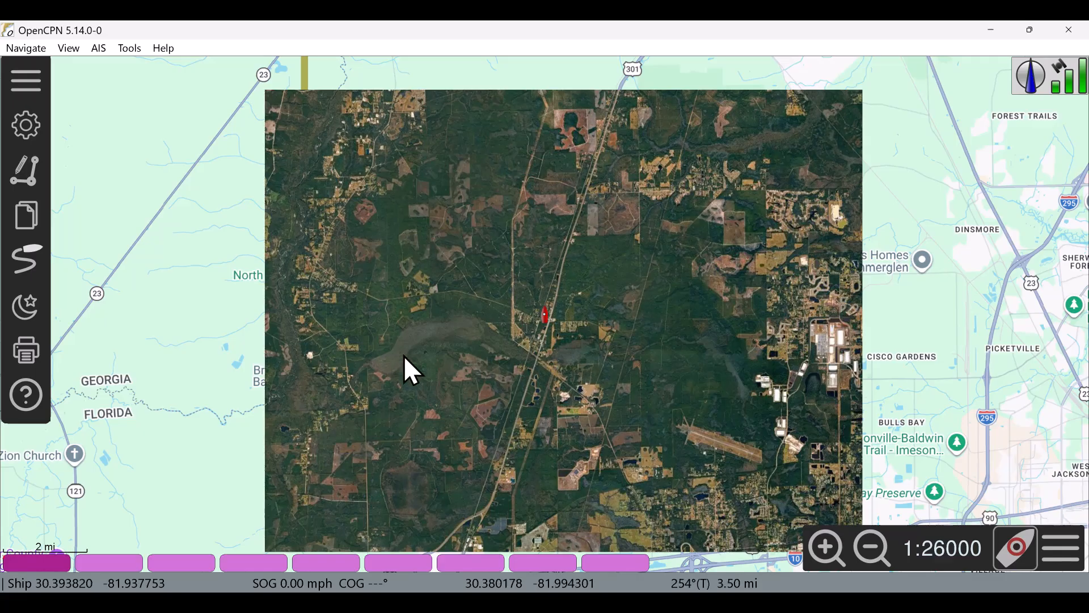
Check the satellite chart's coverage, zoom out to about 1:103000 and bring the coastal satellite chart north of Jacksonville into view.
mouse_move(44, 566)
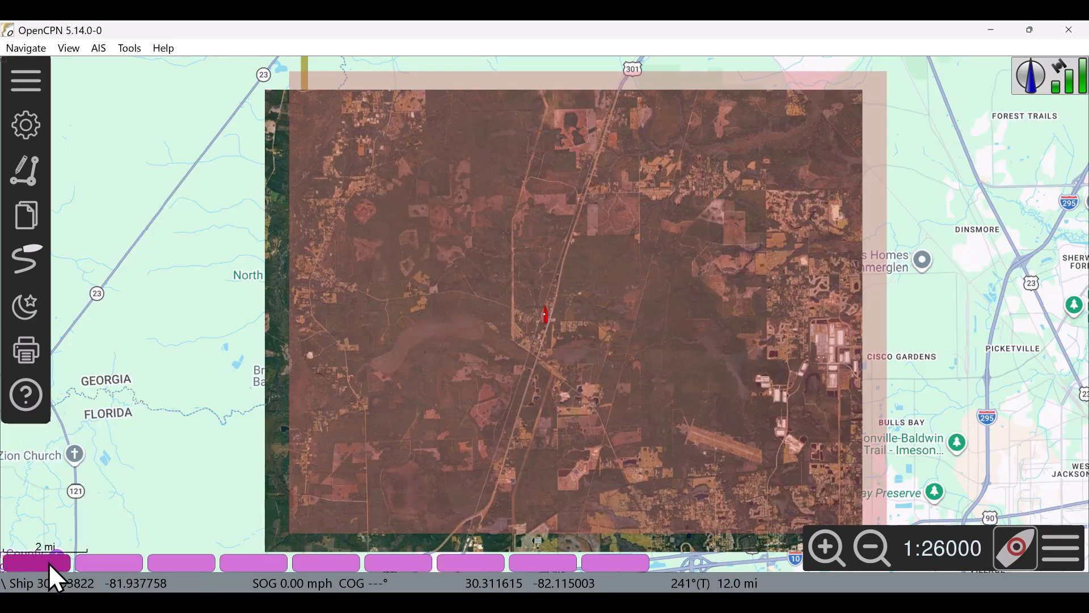
click(49, 563)
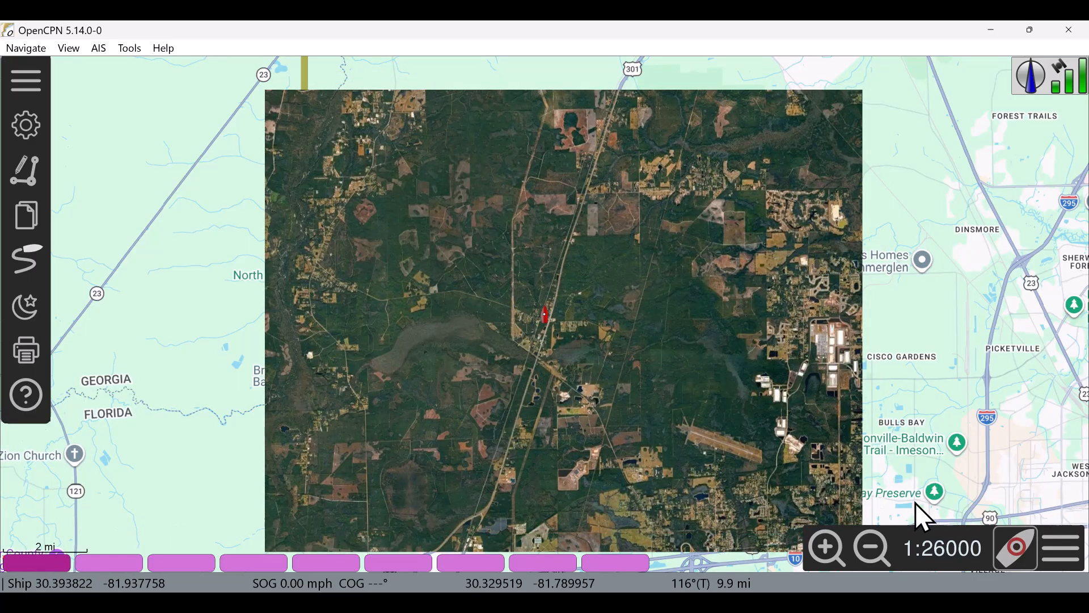
click(862, 548)
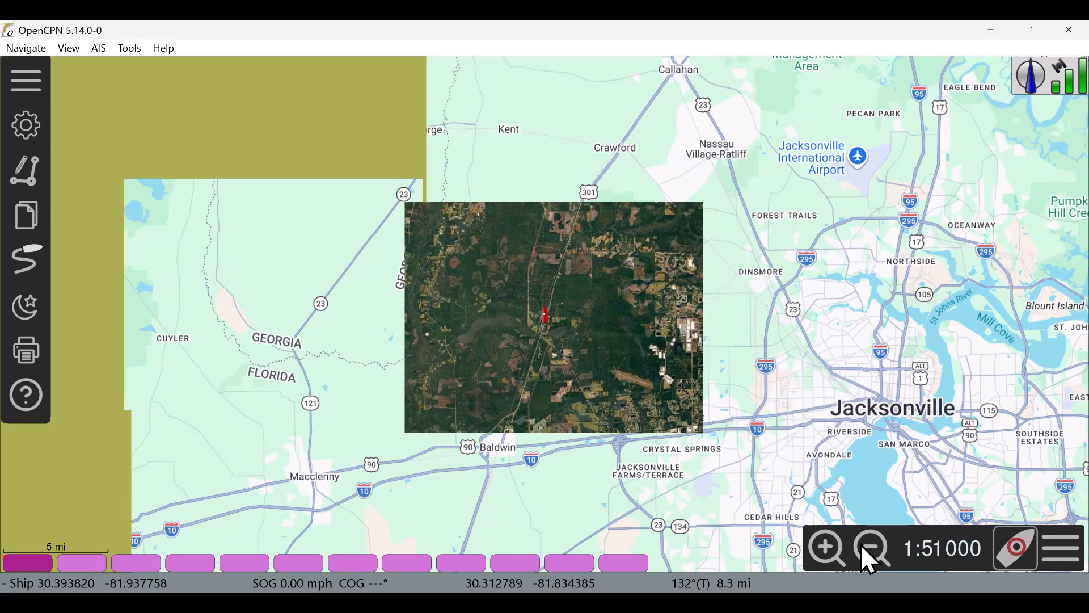
click(860, 546)
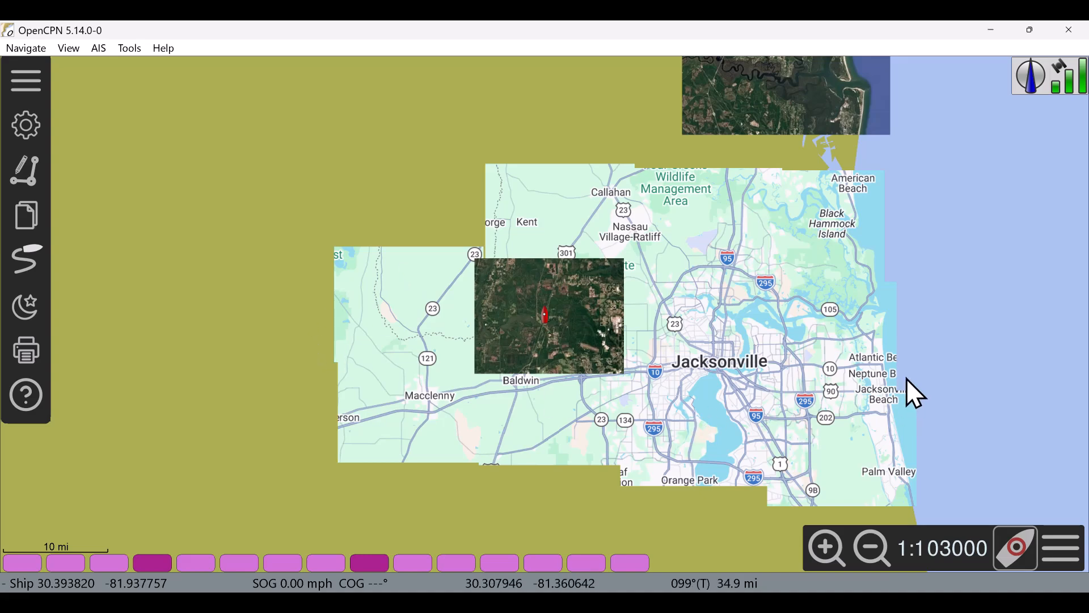
drag(802, 275, 843, 448)
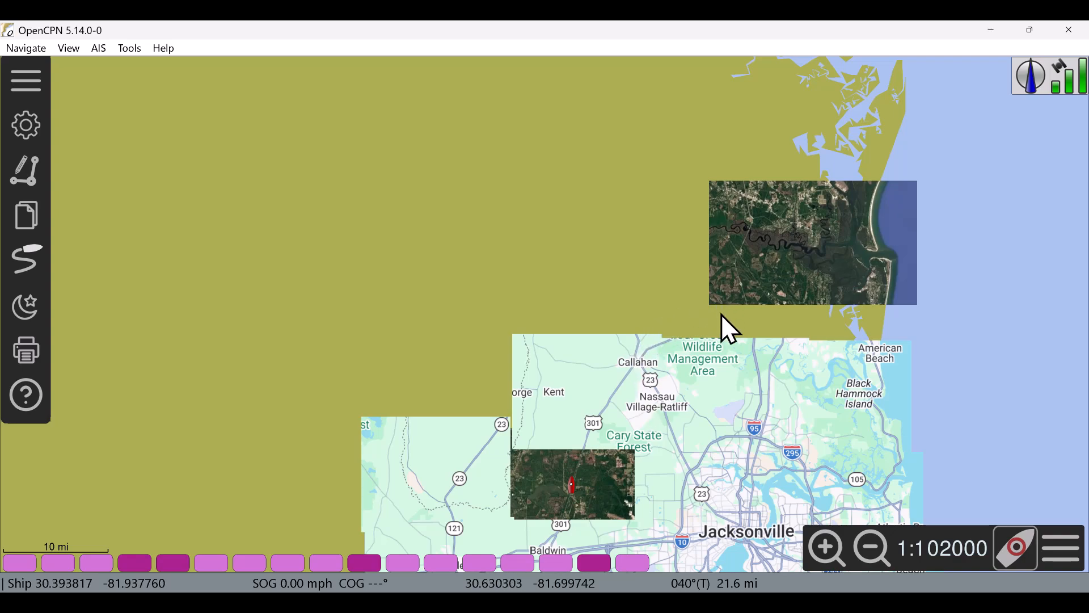
Review the chart file directories in the options and check the Google Street Maps and Google Earth Maps folders on drive C.
click(33, 129)
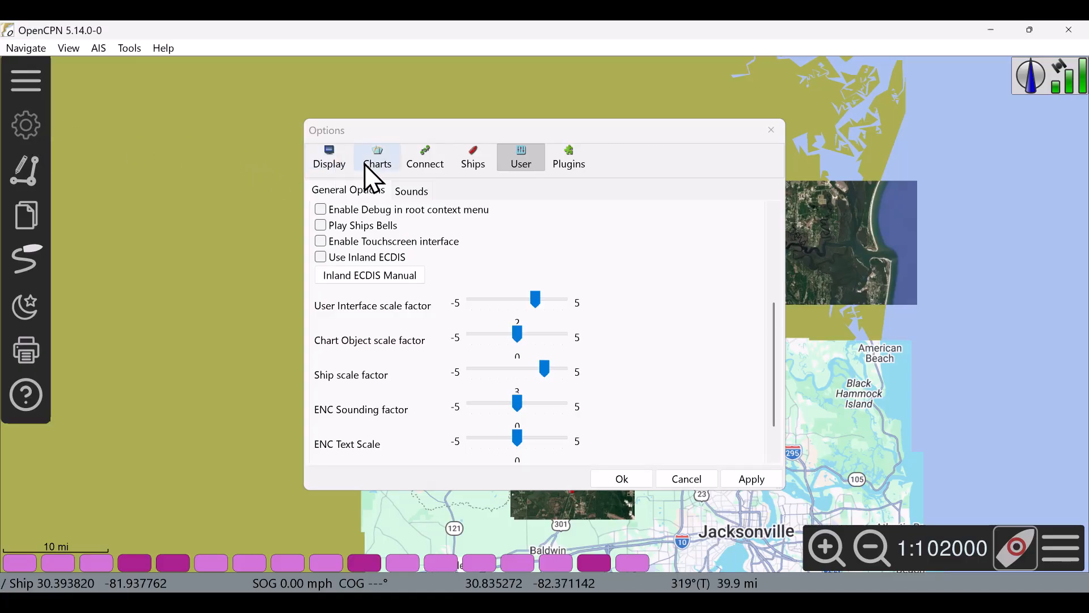
click(379, 158)
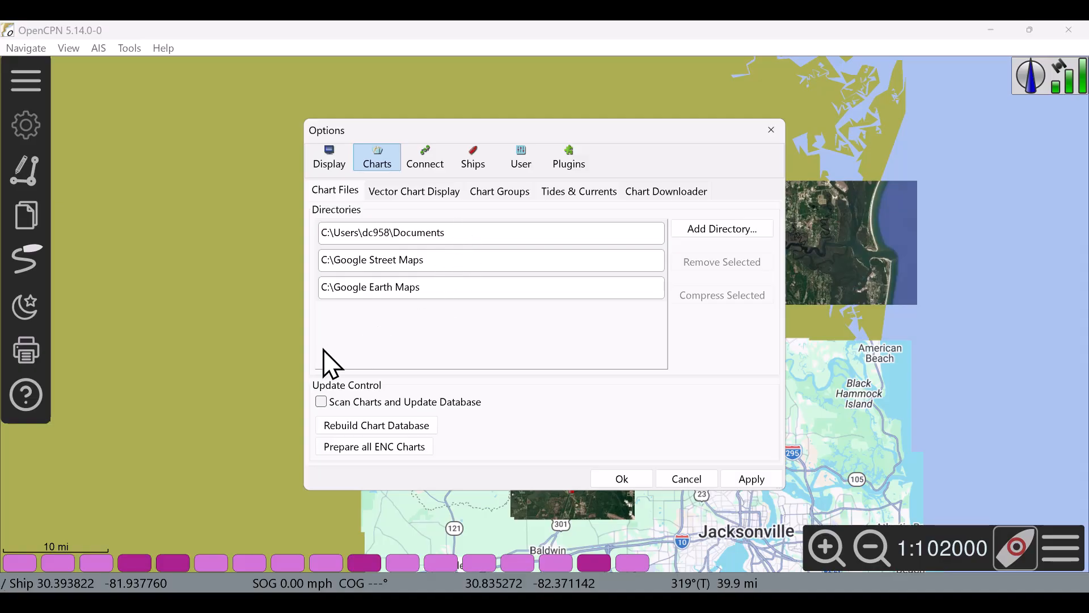
click(102, 516)
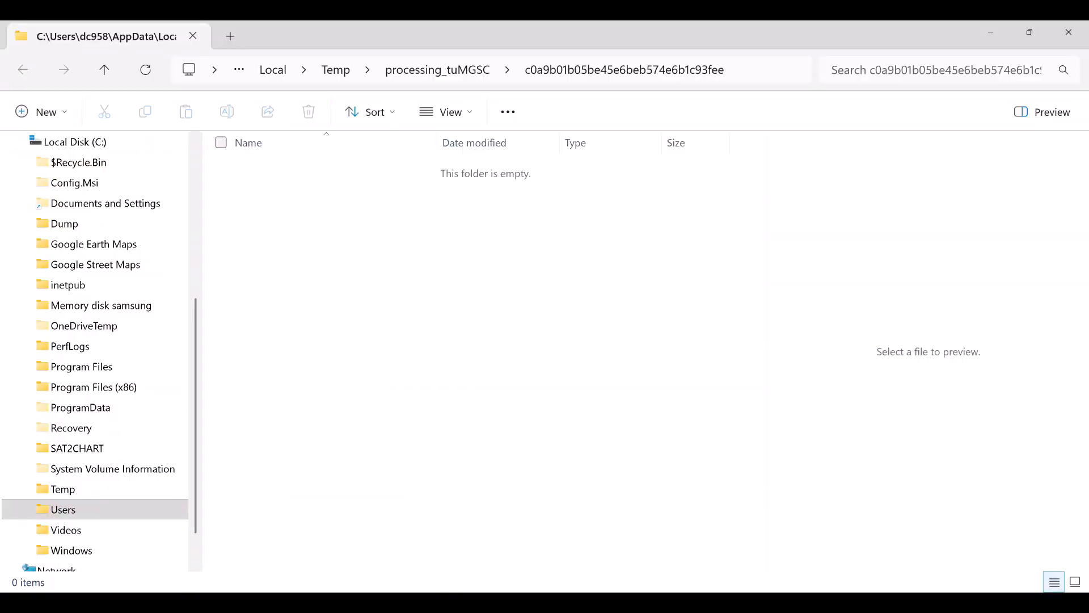
click(187, 609)
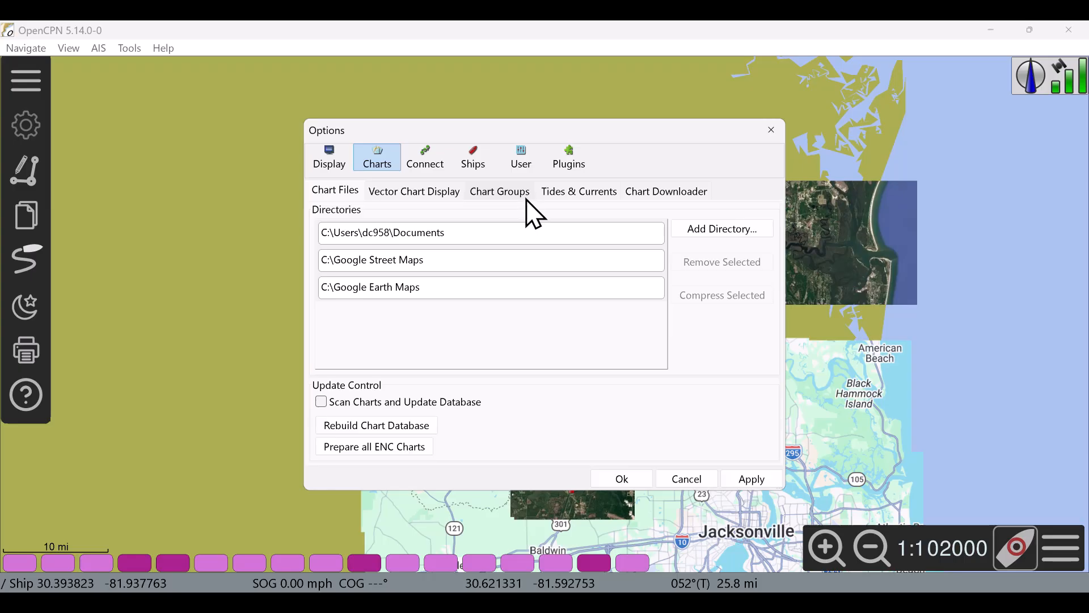
Show the data connection settings in the options.
click(421, 152)
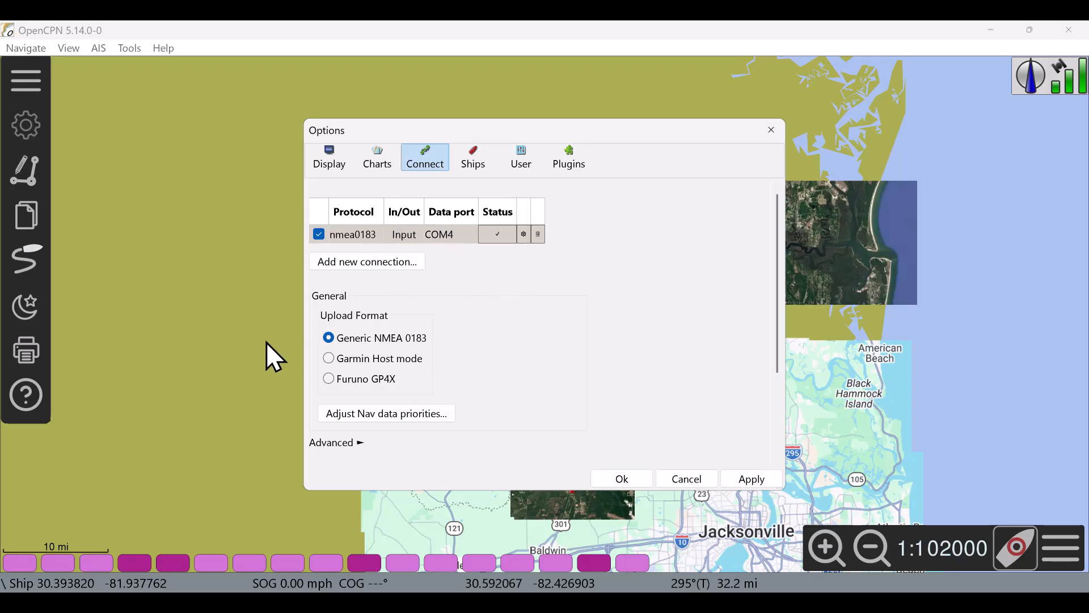
Review the own-ship settings and the general user options with their scale factors, closing the options when finished.
click(476, 158)
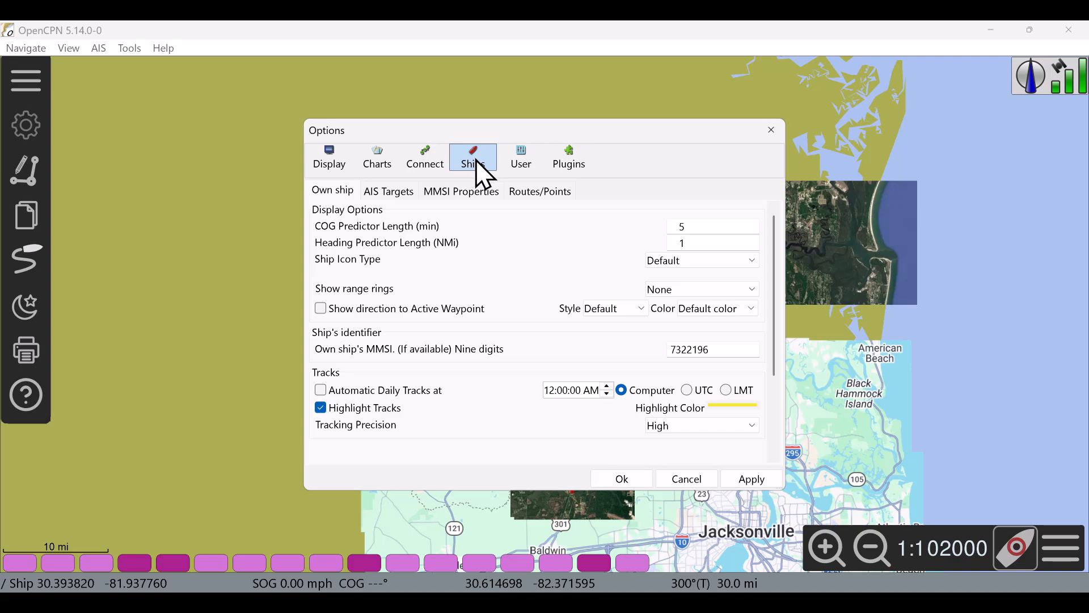
click(523, 162)
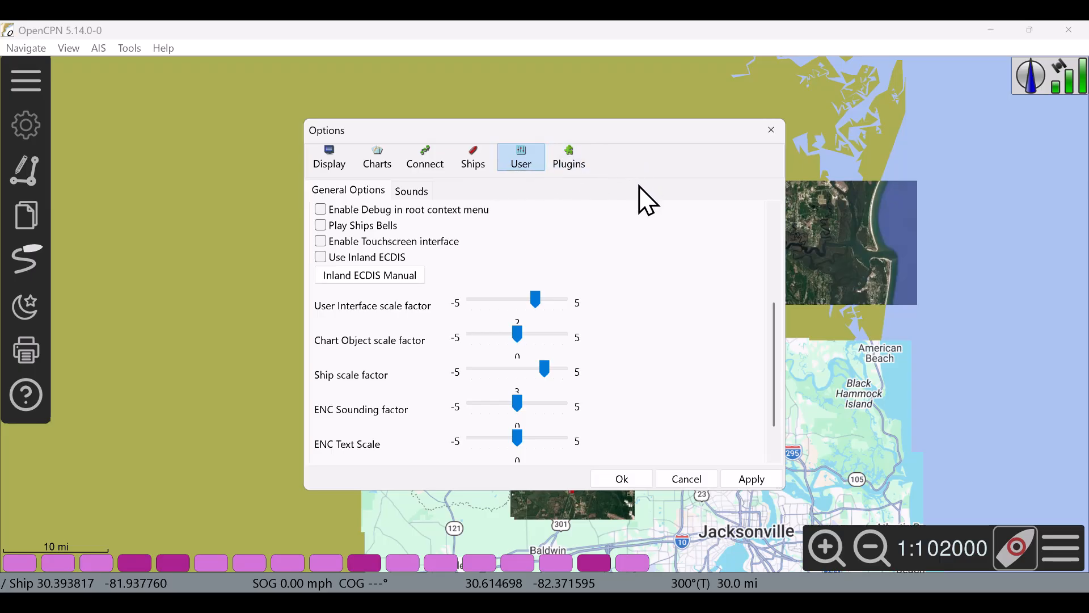
click(609, 479)
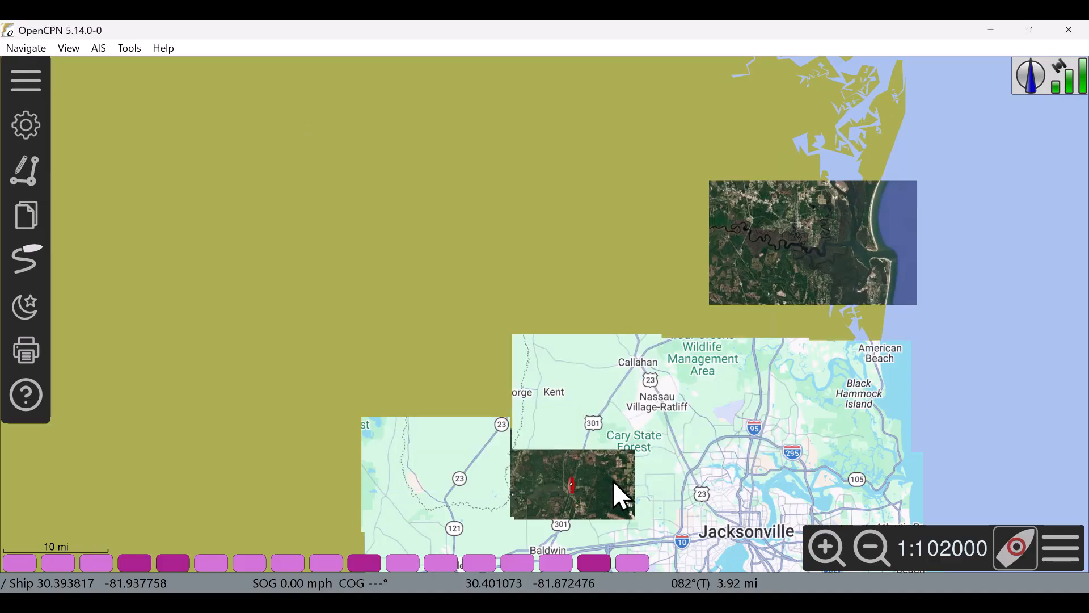
Toggle the grid and the chart outlines on and off in the chart panel options.
click(1060, 547)
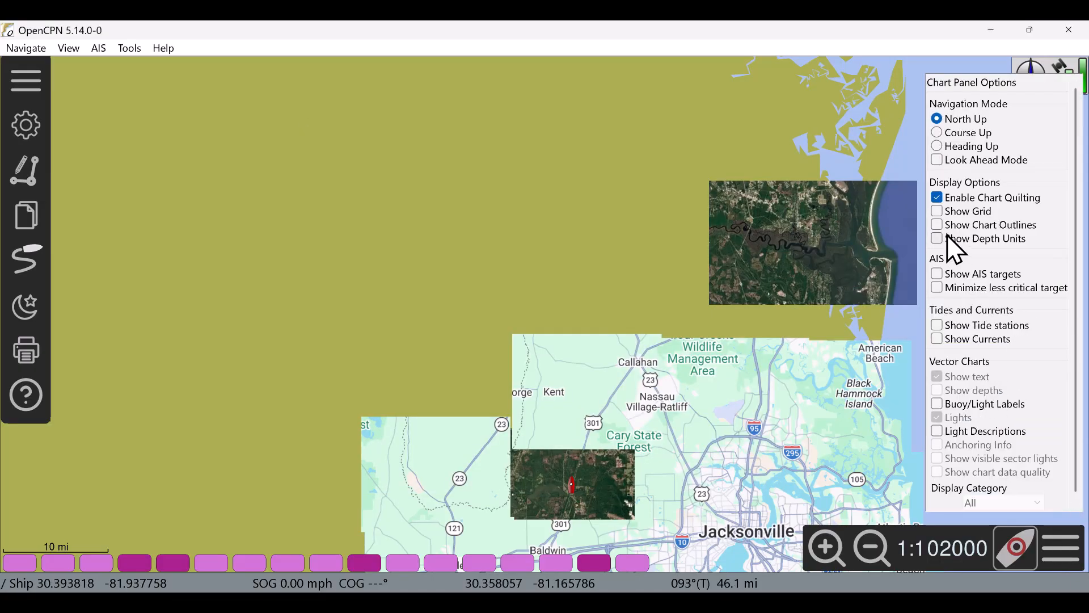
click(938, 211)
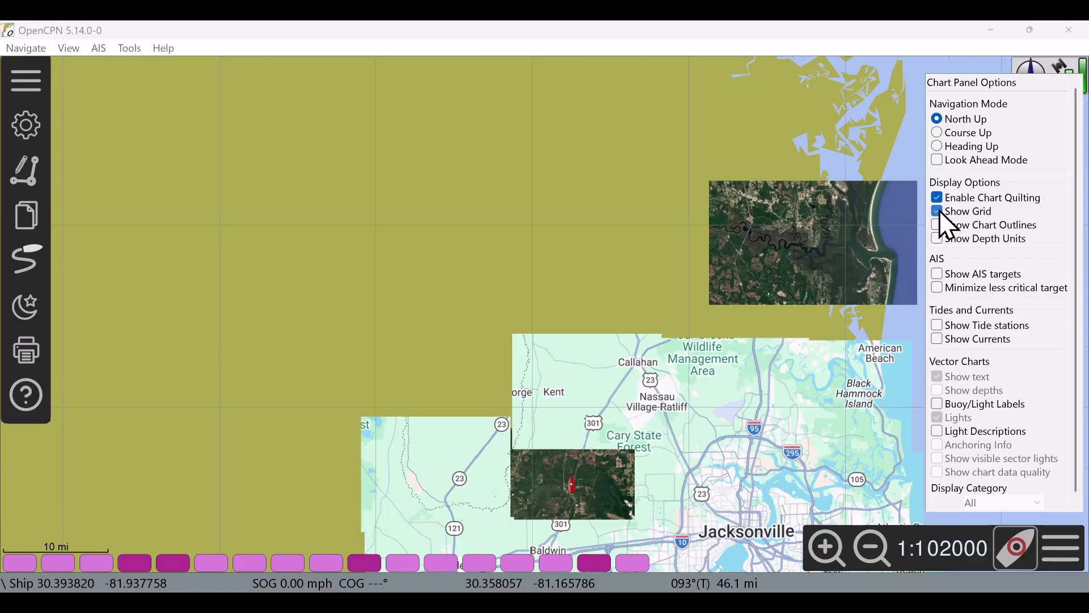
click(939, 211)
click(942, 227)
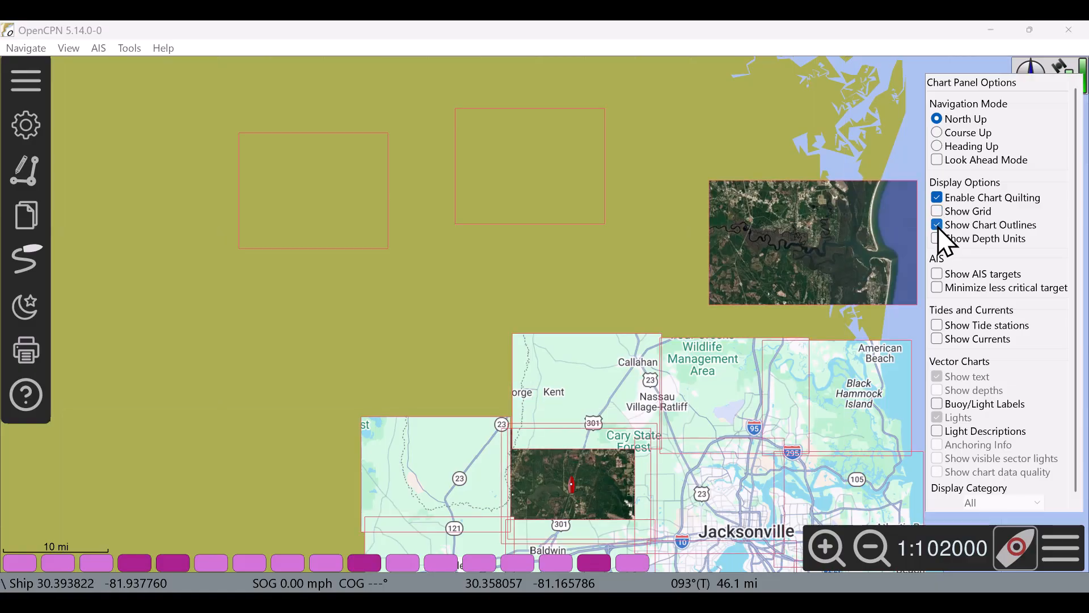
click(941, 230)
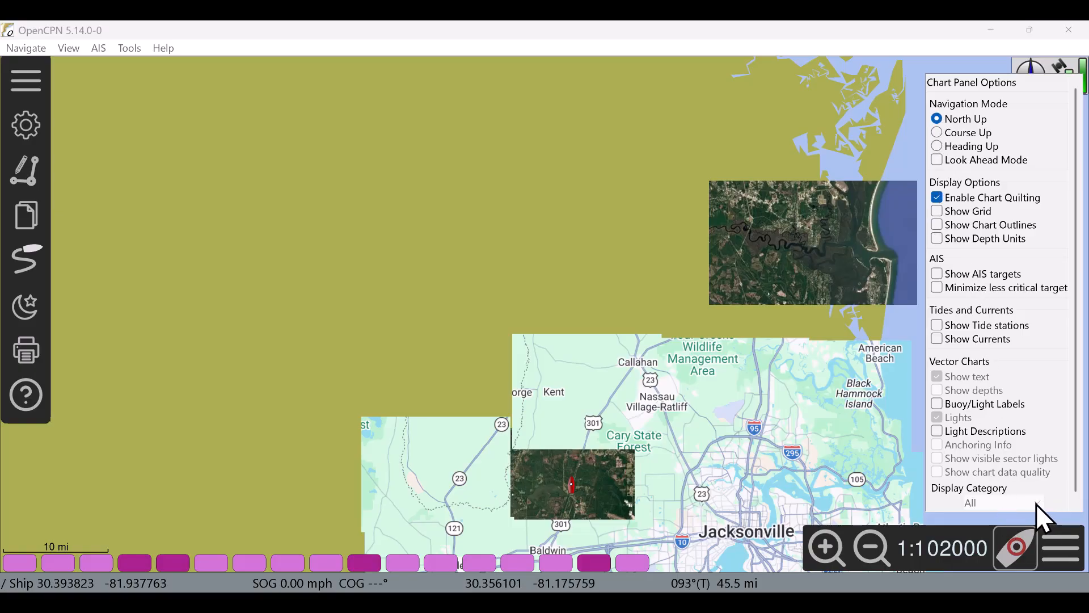
click(1047, 551)
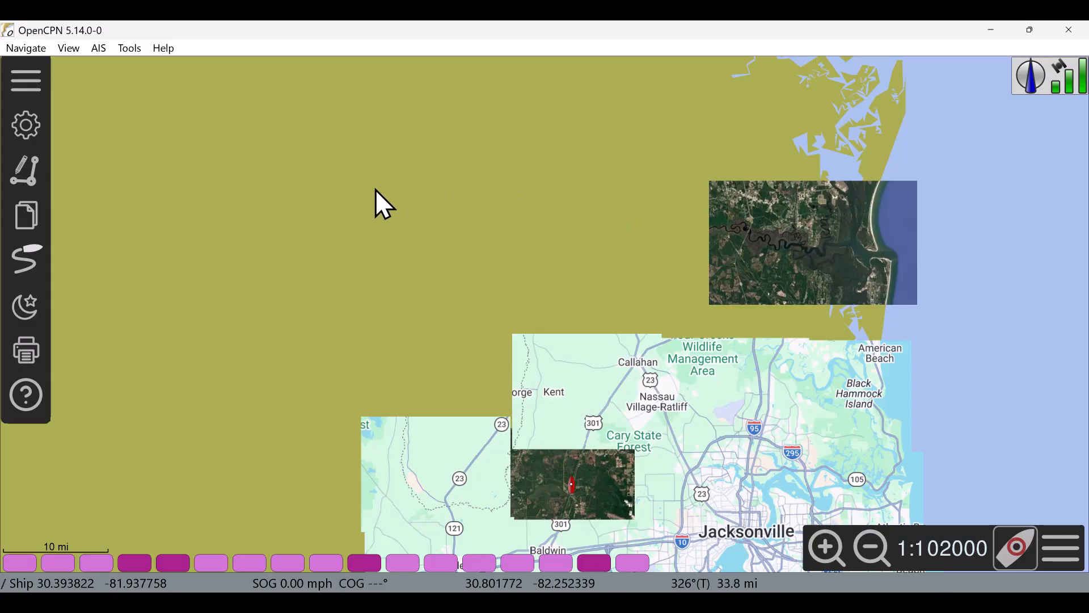
Bring the coastal satellite chart to mid-view, switch to QGIS and look over its view commands.
drag(638, 210, 307, 257)
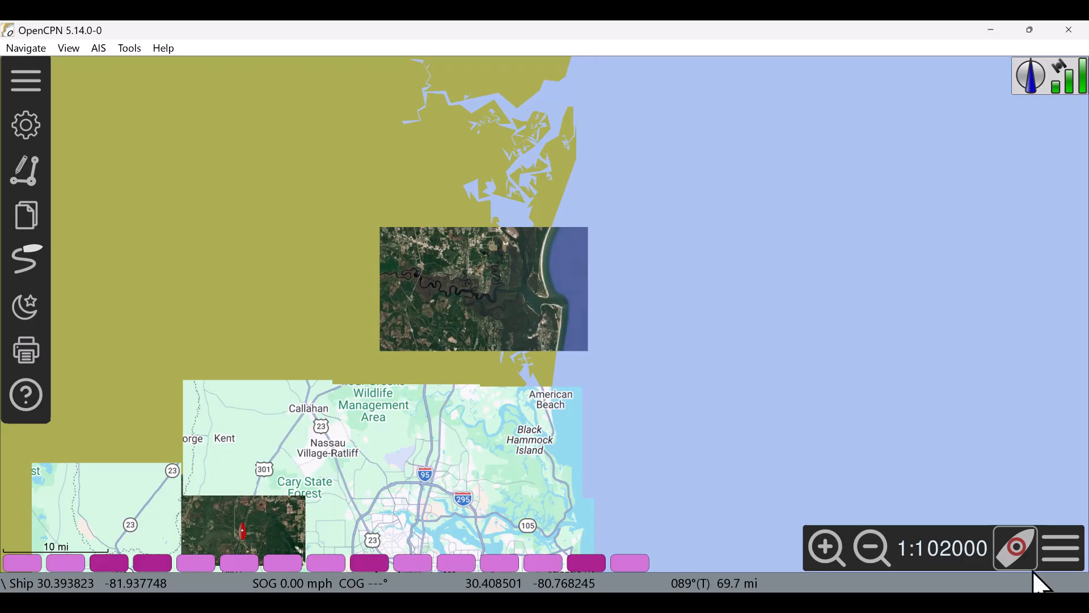
click(868, 603)
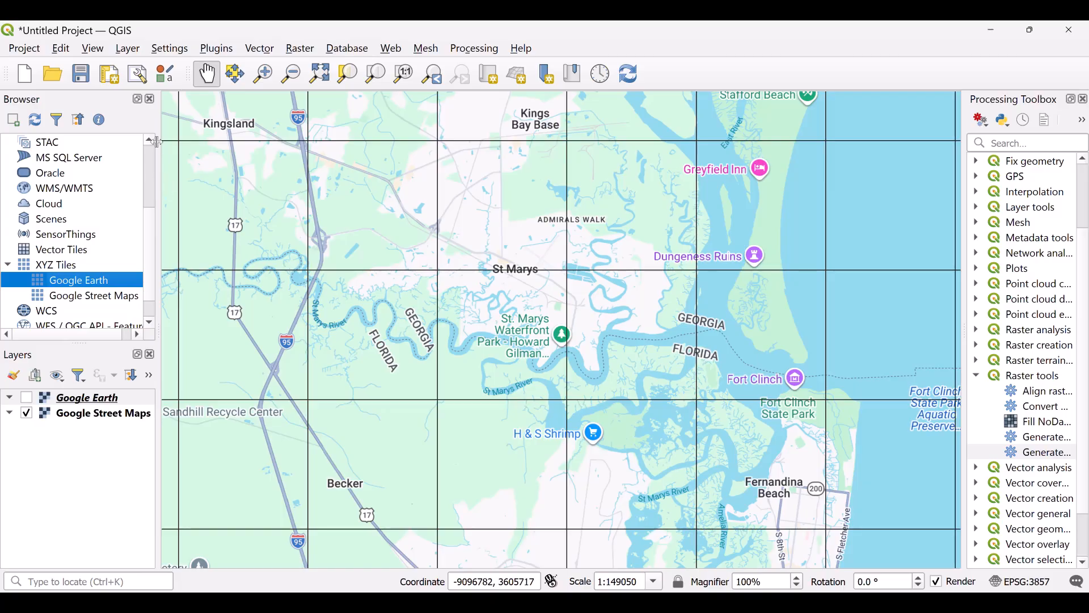
click(94, 49)
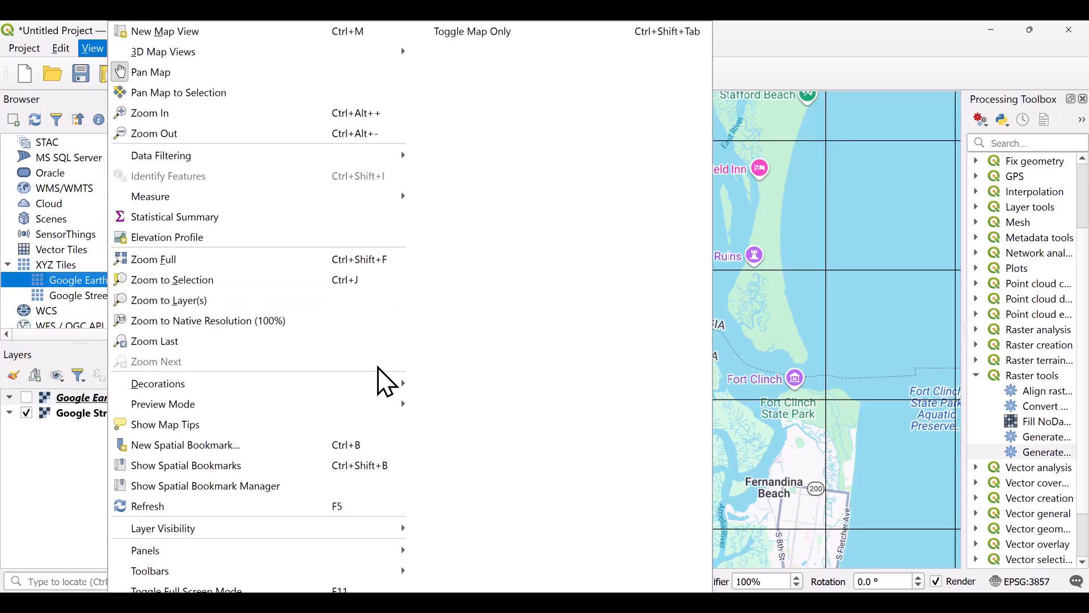
mouse_move(384, 382)
click(797, 39)
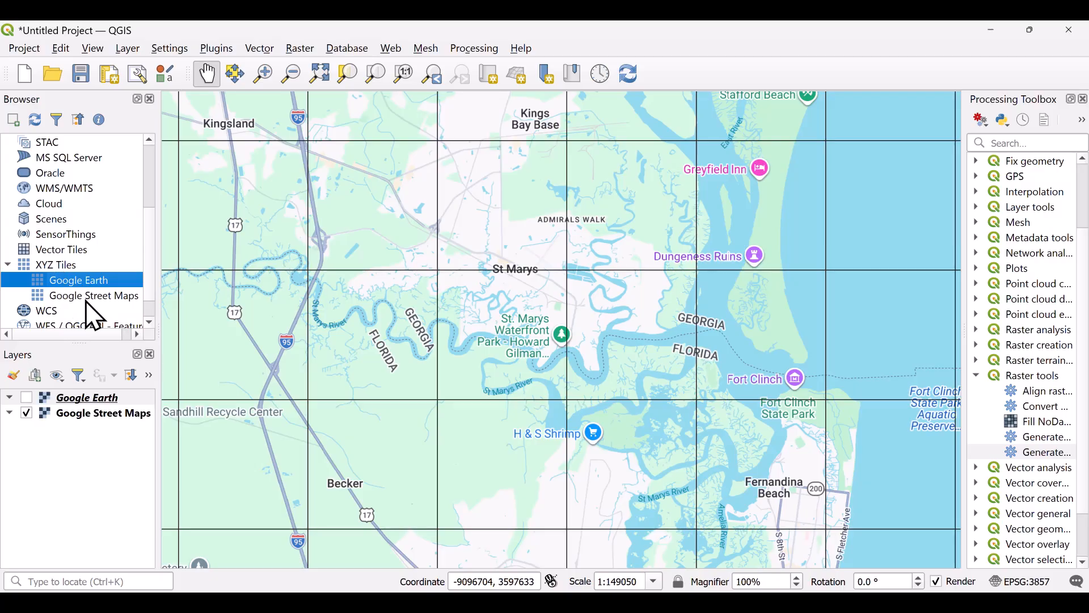
Review the connection details of the Google Earth XYZ tile source, including its URL, zoom levels and tile resolution.
right_click(69, 265)
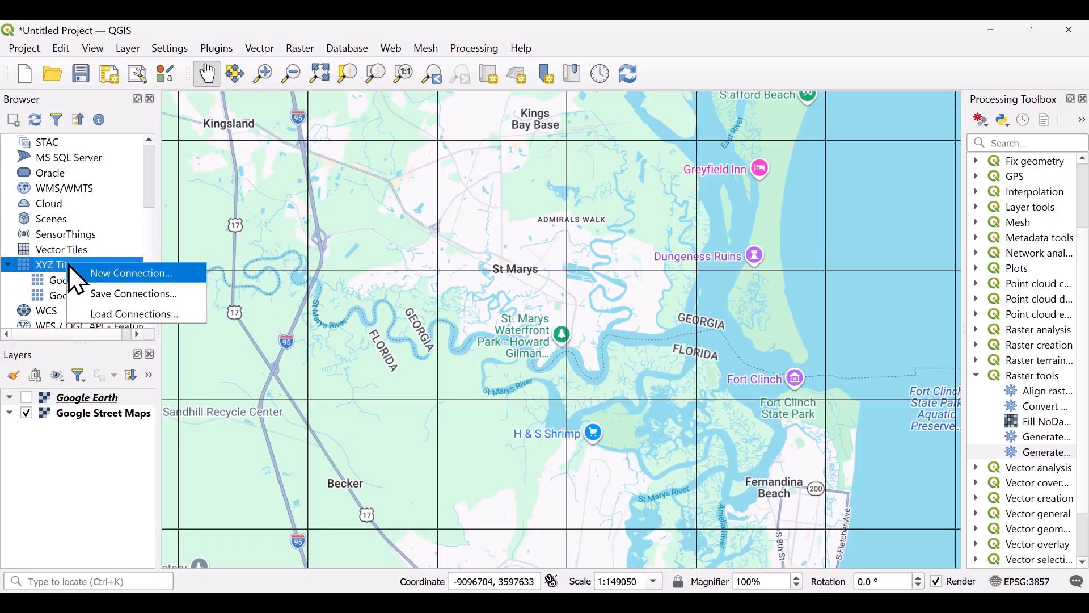
click(53, 281)
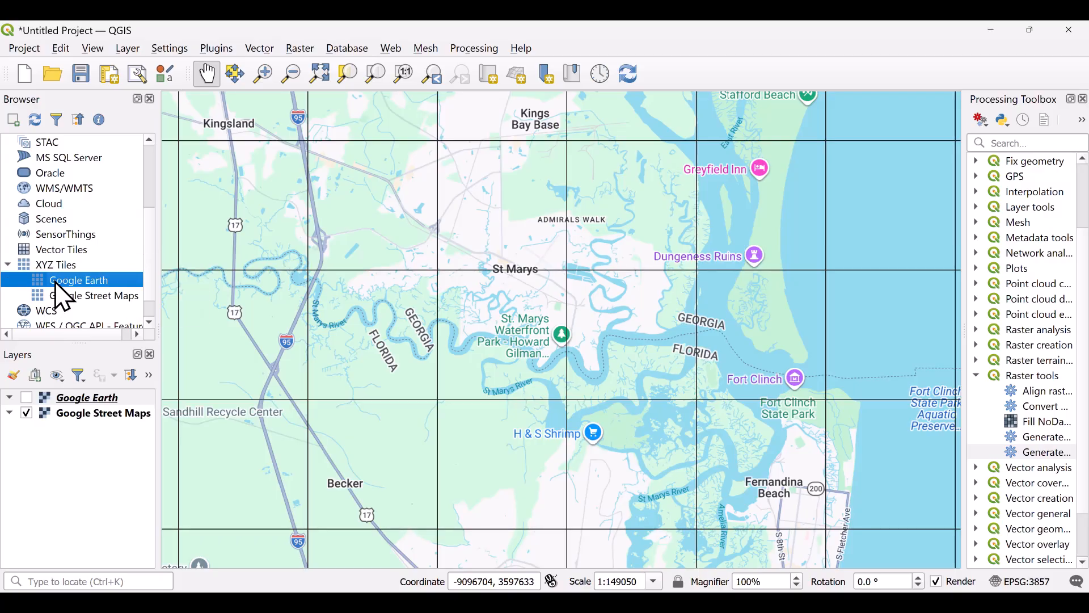
right_click(54, 282)
click(94, 290)
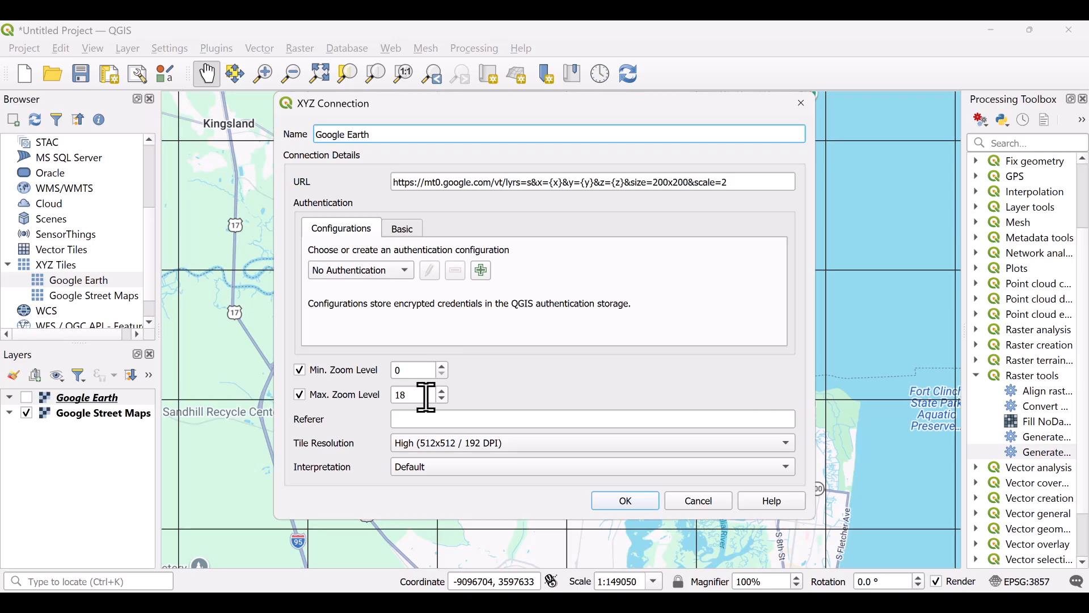
click(699, 503)
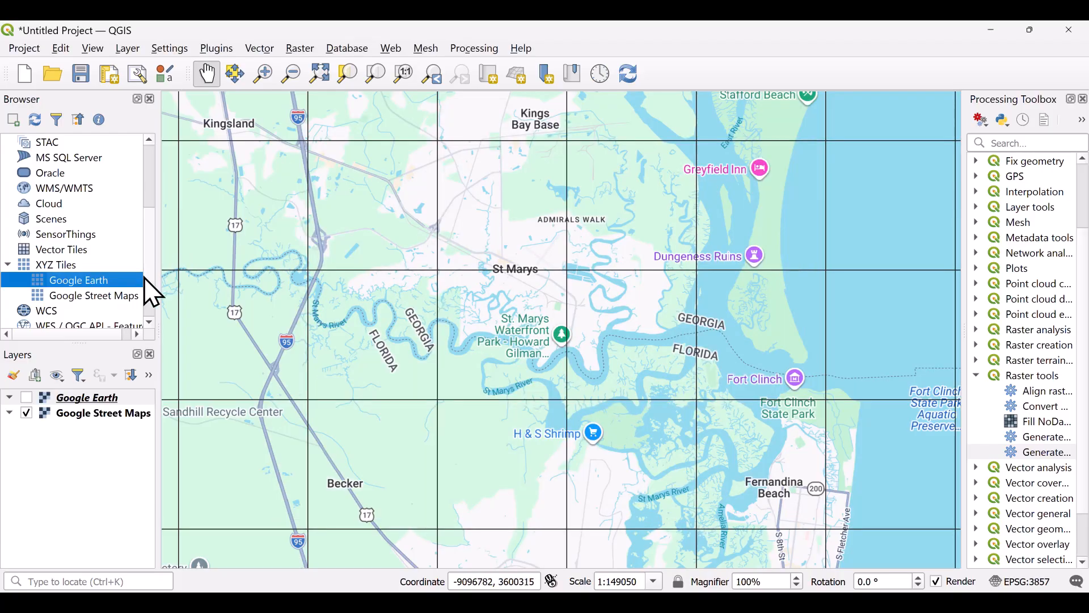
Review the connection details of the Google Street Maps XYZ tile source, including its URL, zoom levels and tile resolution.
click(99, 297)
right_click(97, 296)
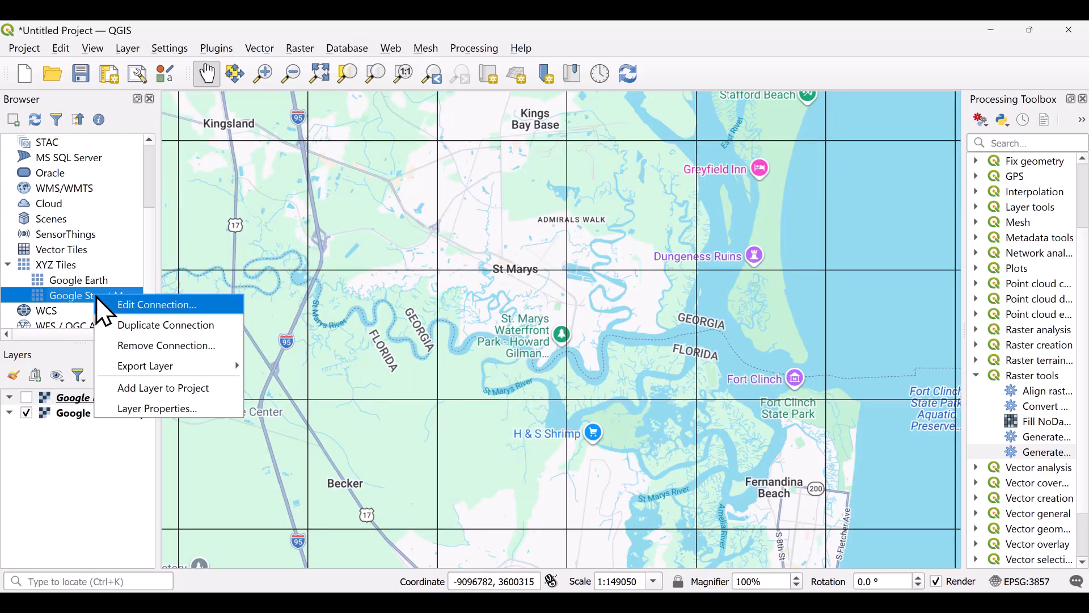
click(156, 303)
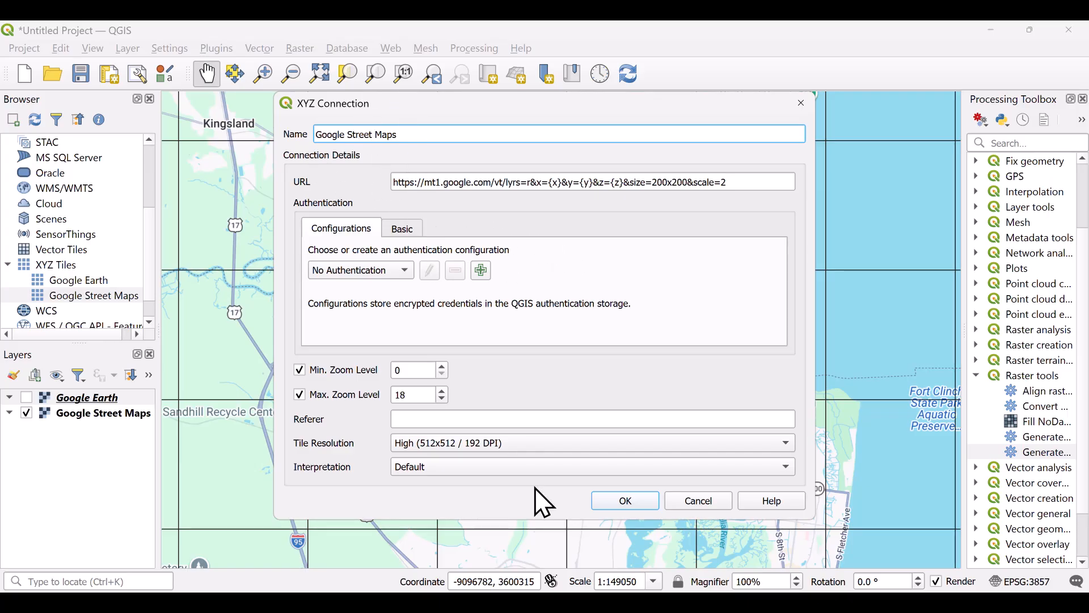
click(624, 501)
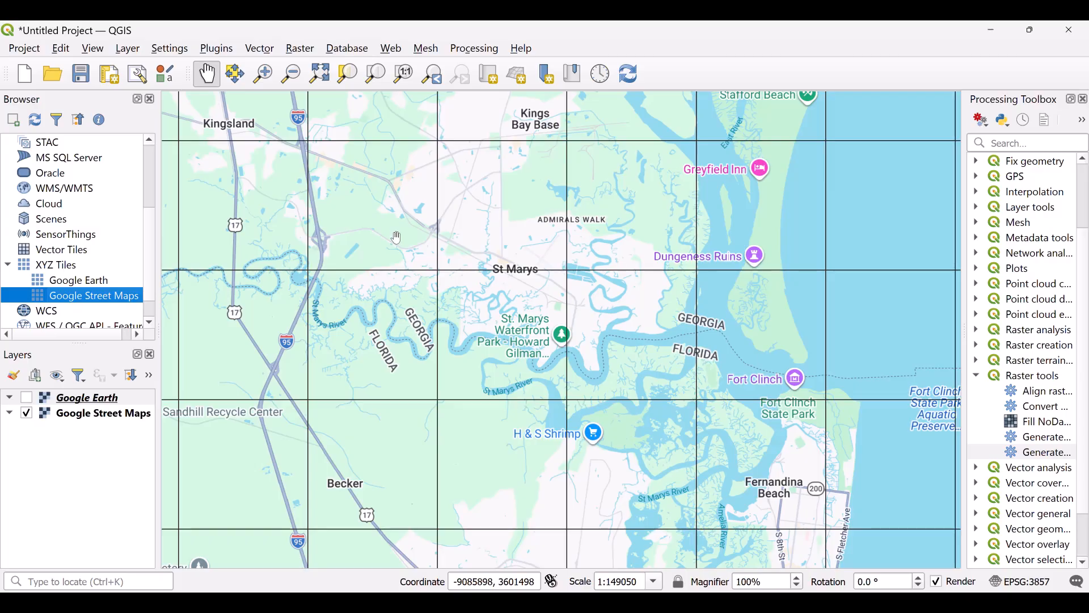
Examine the CRS Handling options for new projects and layers, including the choices for the default project CRS.
click(92, 49)
mouse_move(64, 52)
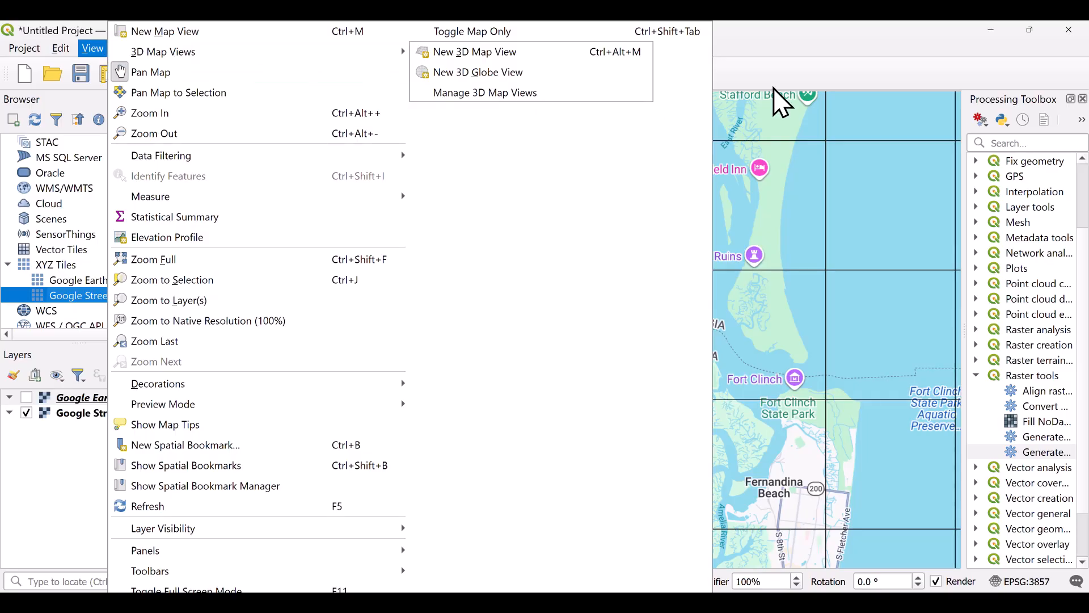
click(815, 53)
click(161, 49)
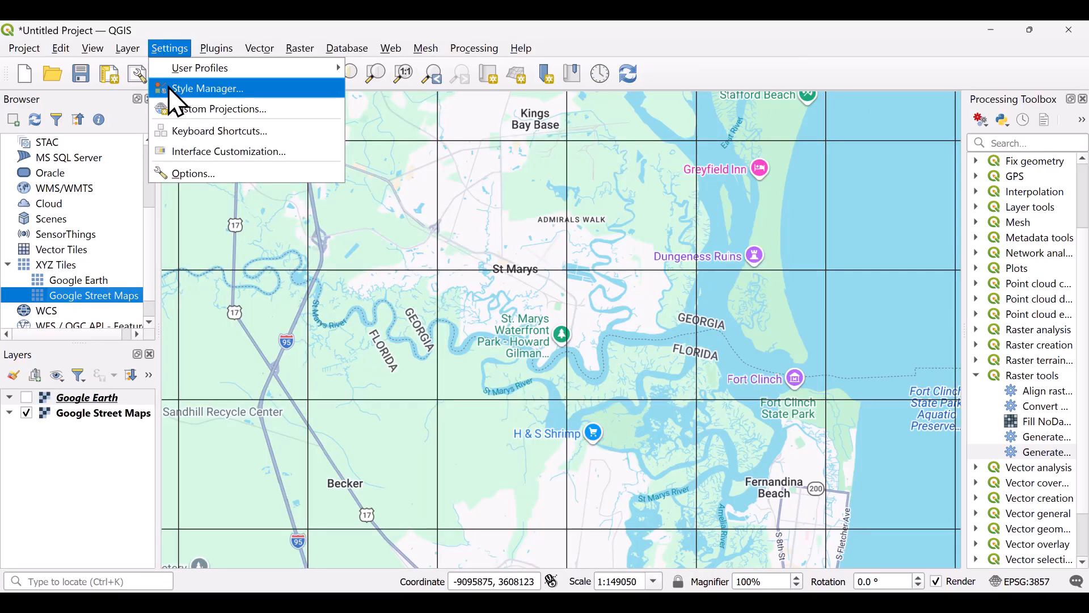
click(188, 170)
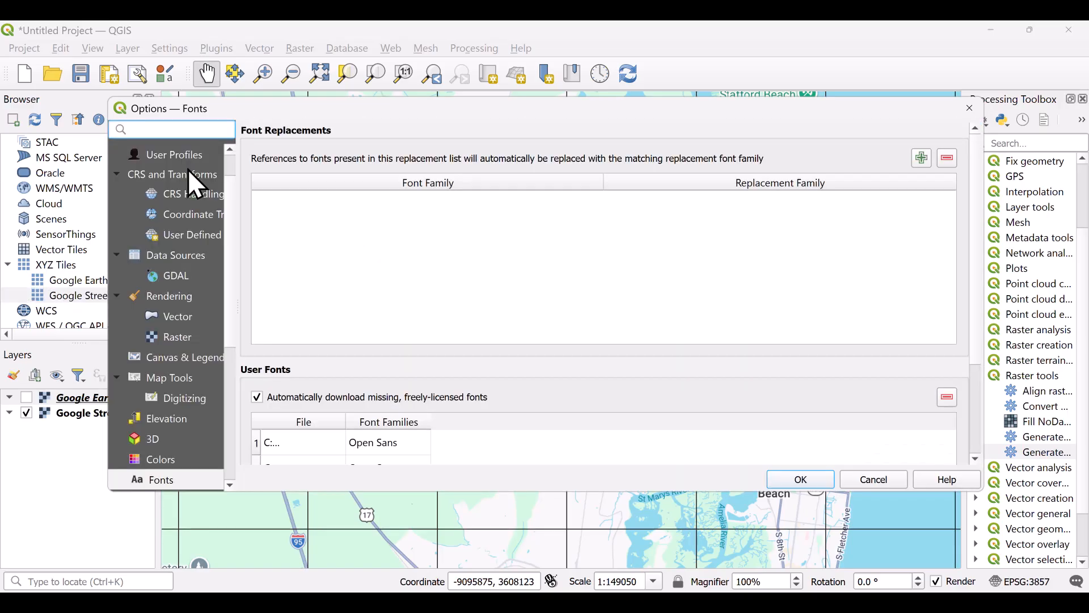
click(169, 196)
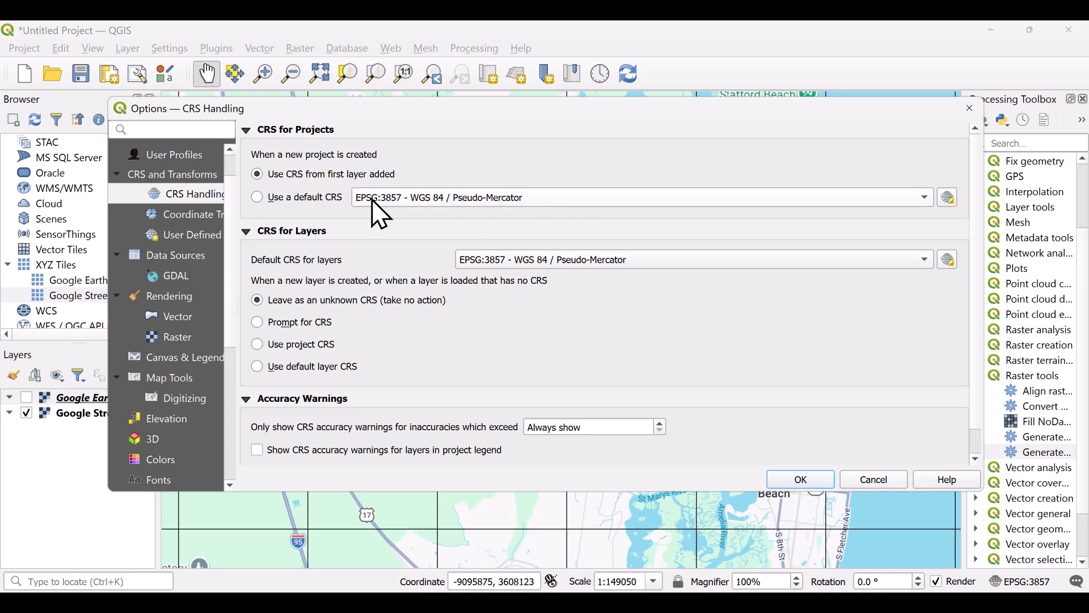
click(748, 197)
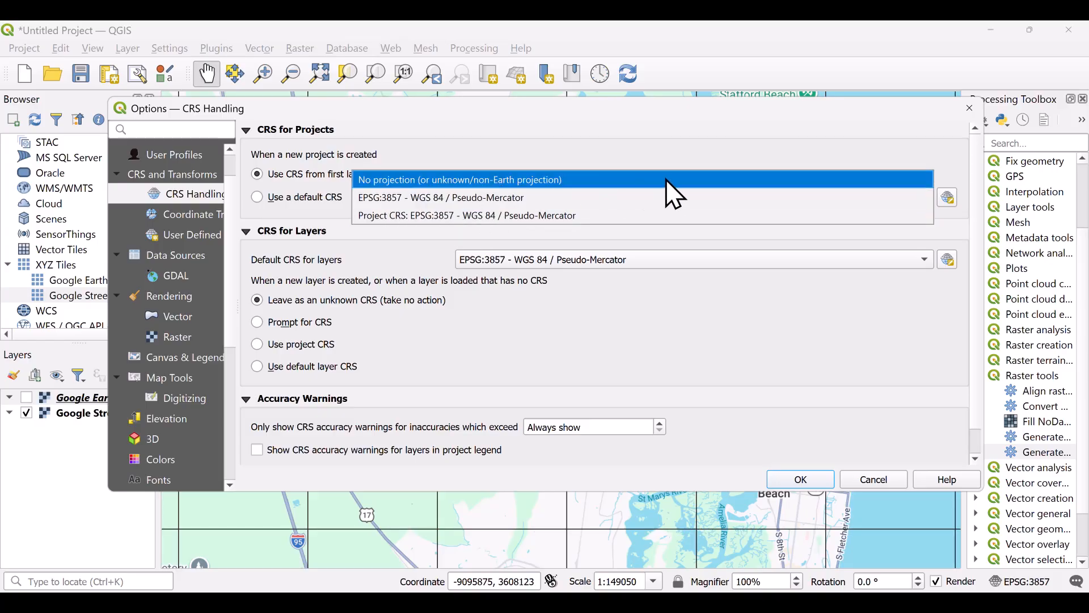
click(663, 149)
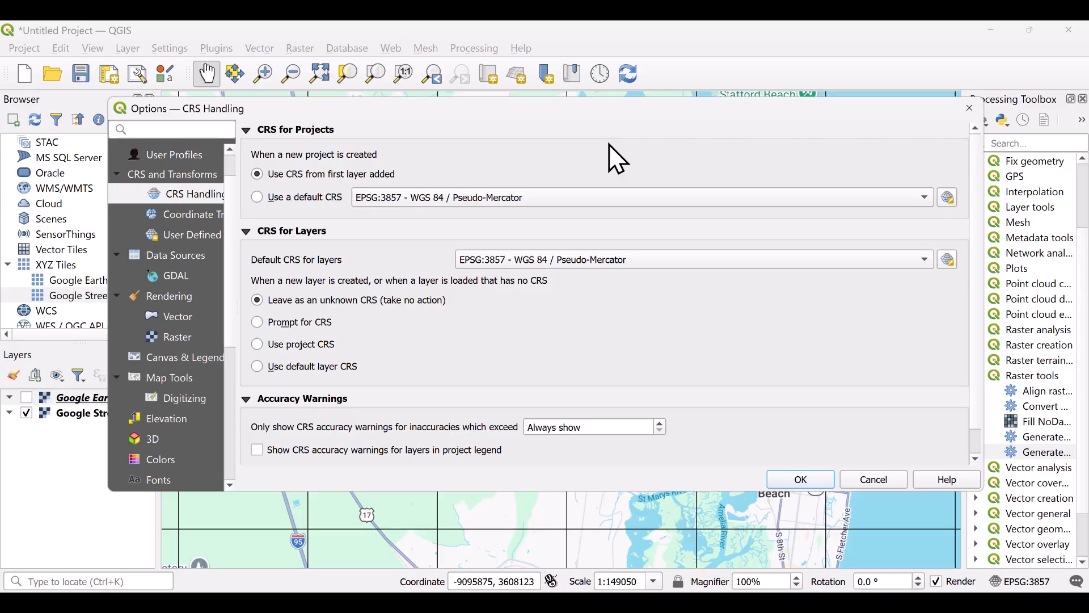
click(970, 107)
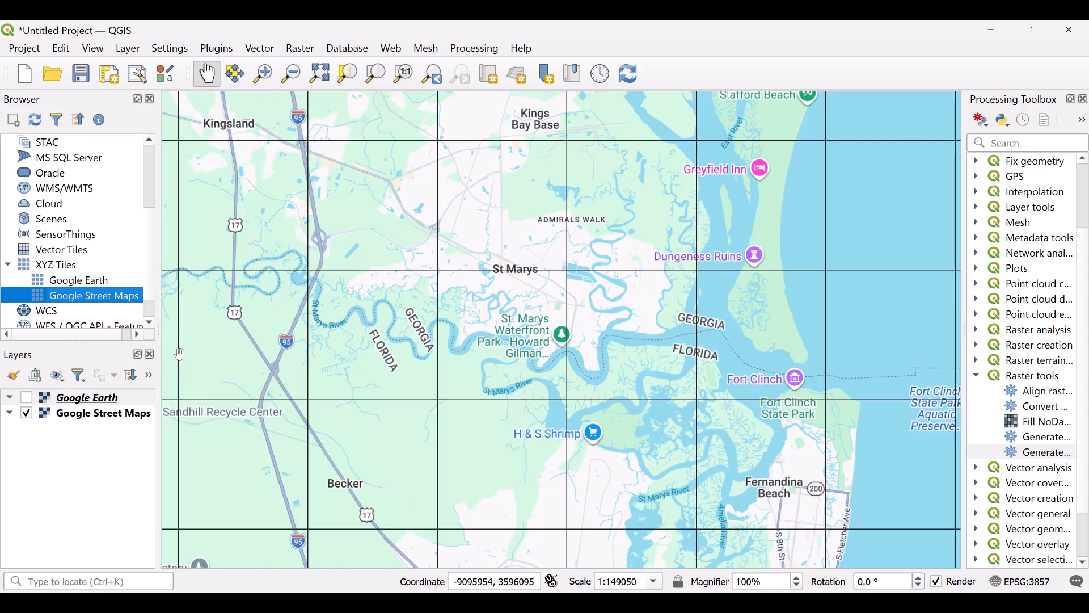
Start Generate XYZ tiles (MBTiles) for the street map around Hilliard, with minimum zoom 0 and maximum zoom 18.
drag(181, 355, 958, 369)
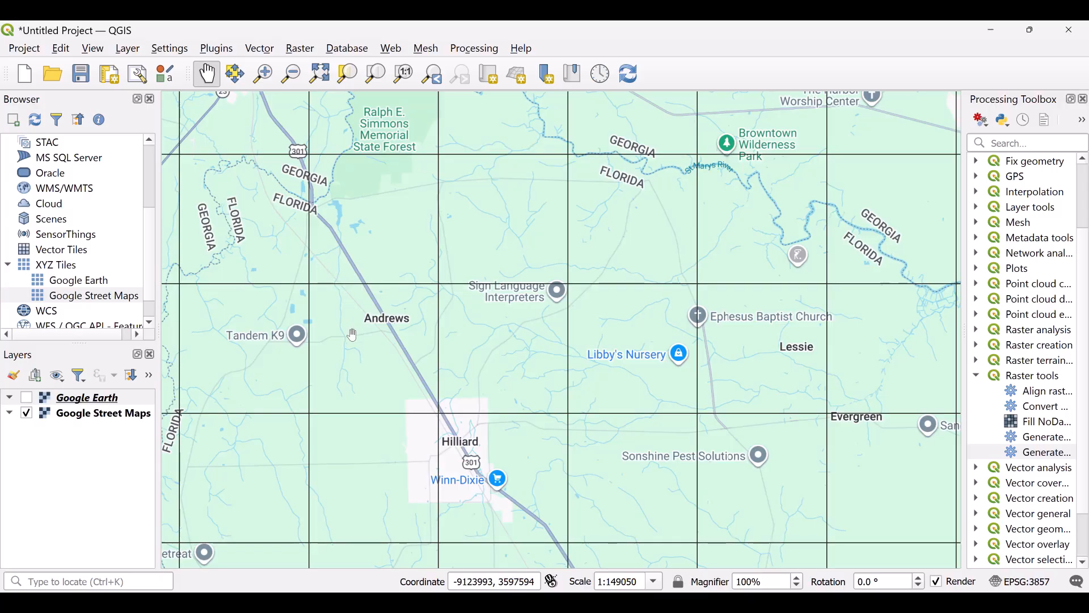
drag(351, 344, 347, 332)
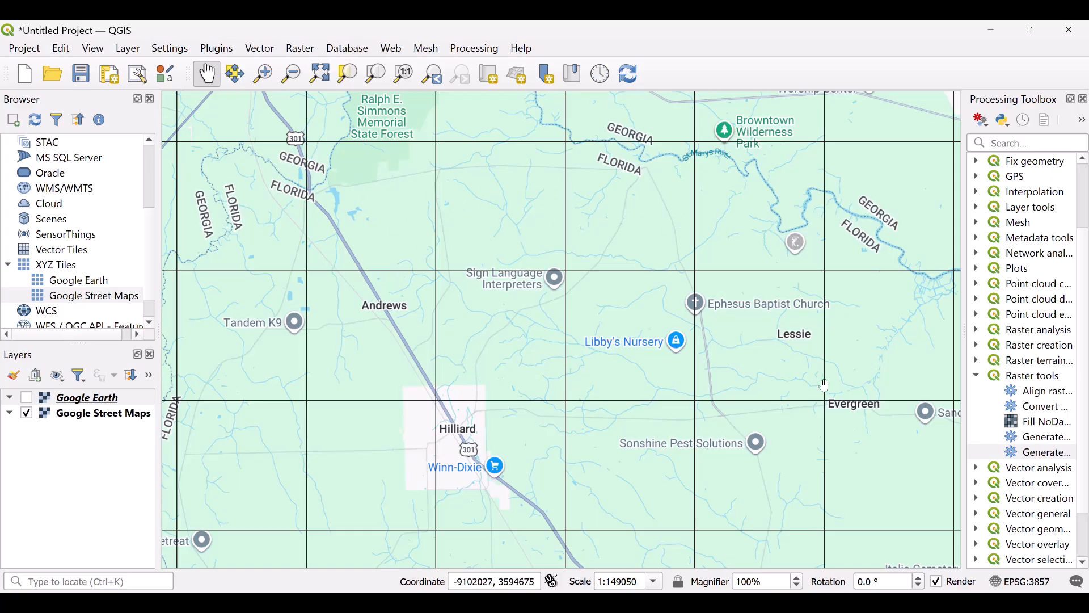
double_click(1017, 459)
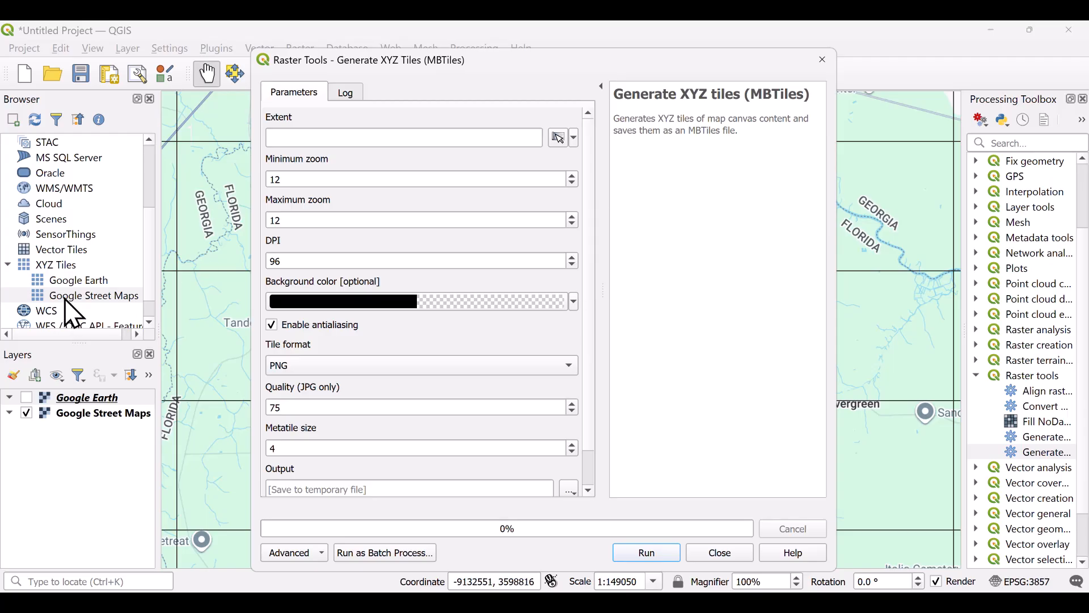
click(572, 182)
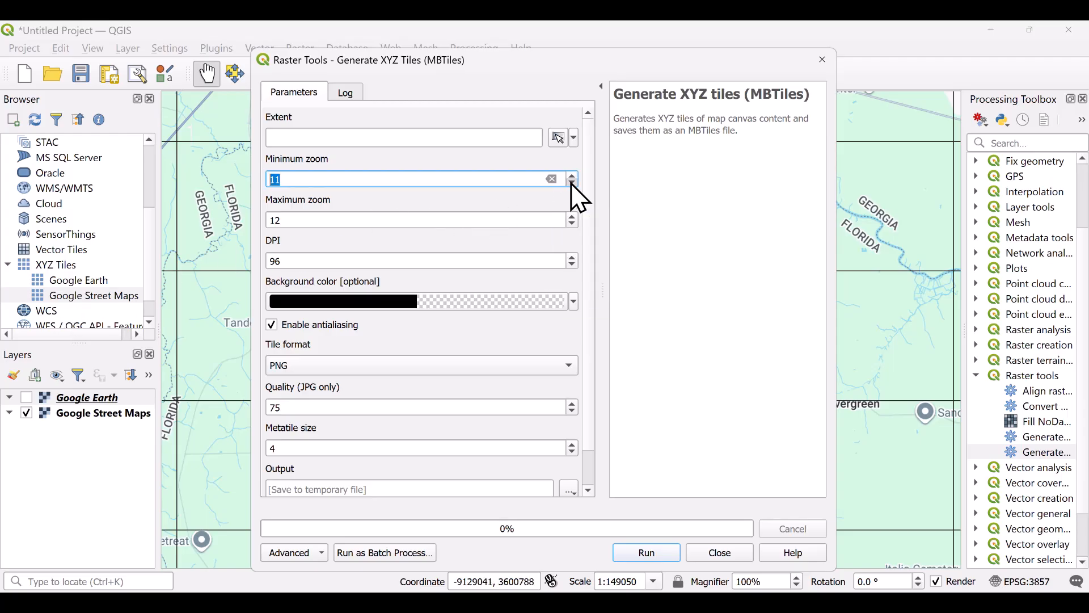
click(573, 182)
click(574, 183)
click(573, 183)
click(573, 217)
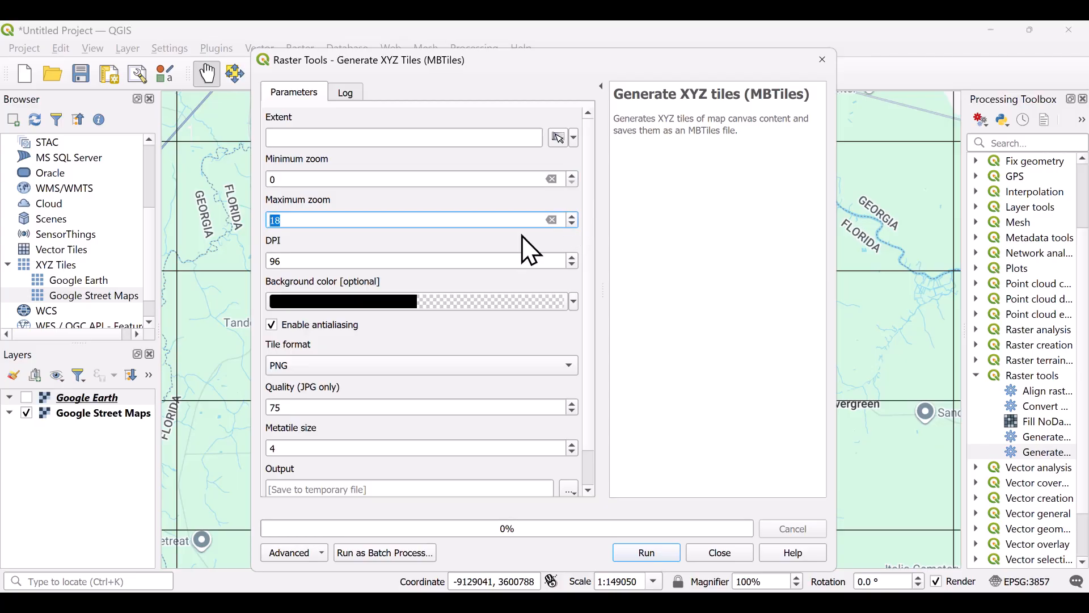
Set the tile DPI to 192 and check the remaining tile format, quality, metatile and output parameters.
click(287, 260)
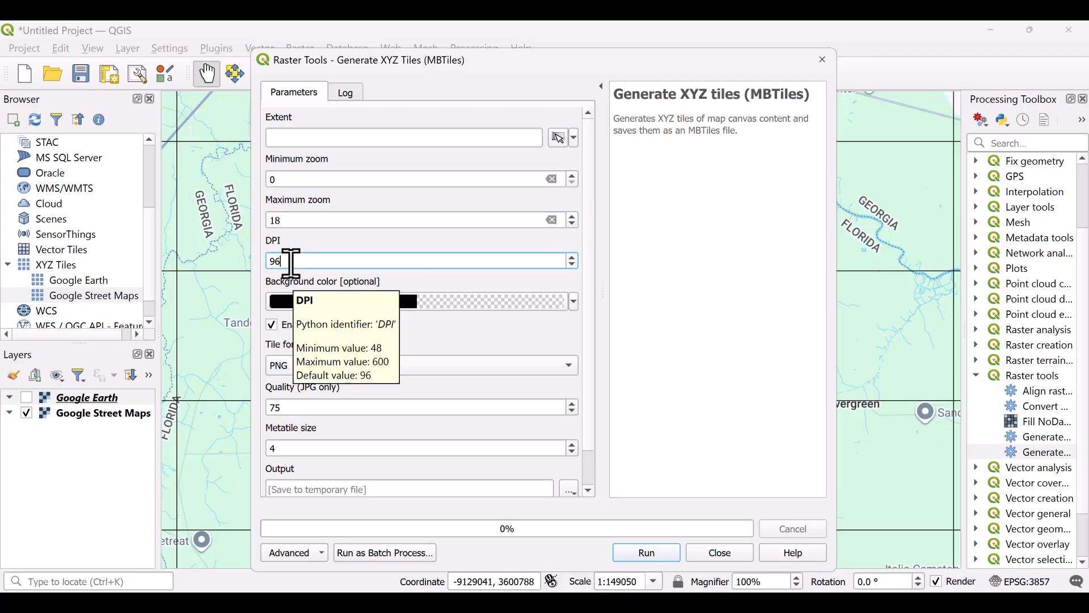
key(BackSpace)
key(BackSpace)
text(192)
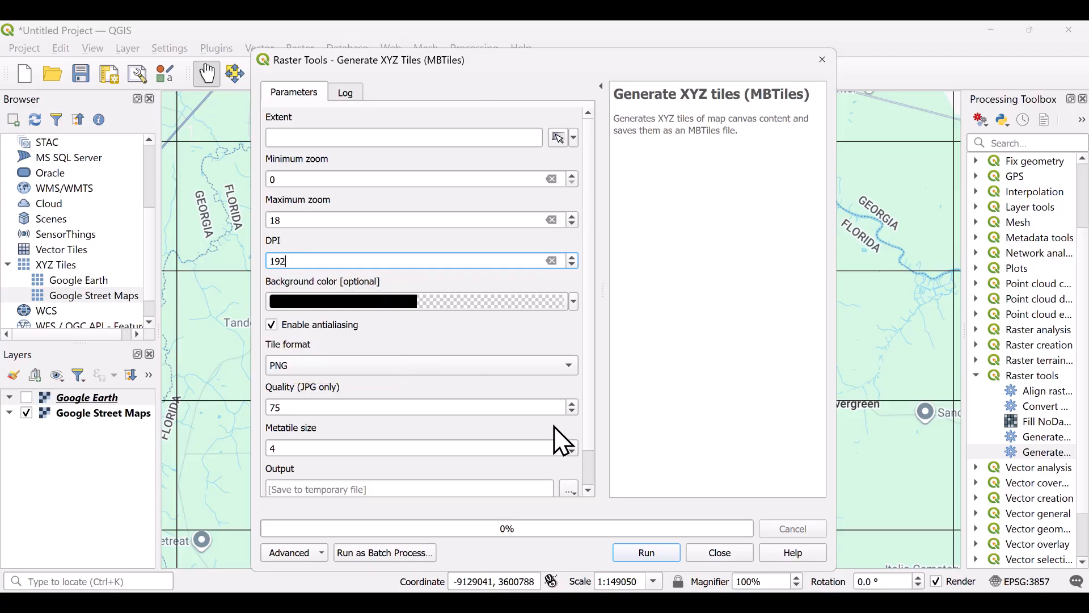
scroll(593, 454, down, 1)
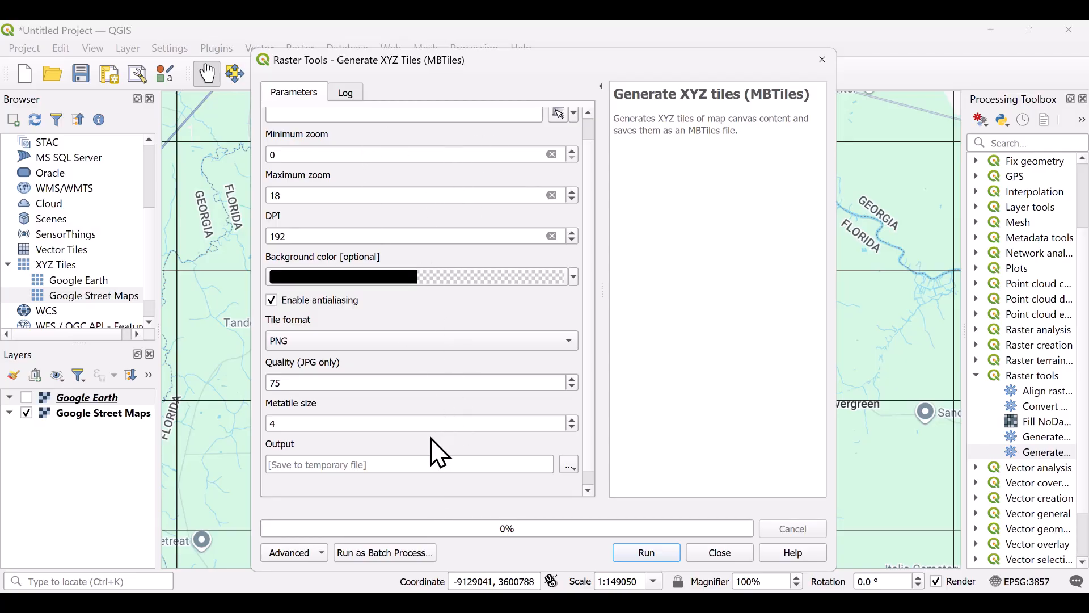
click(654, 555)
scroll(549, 197, up, 3)
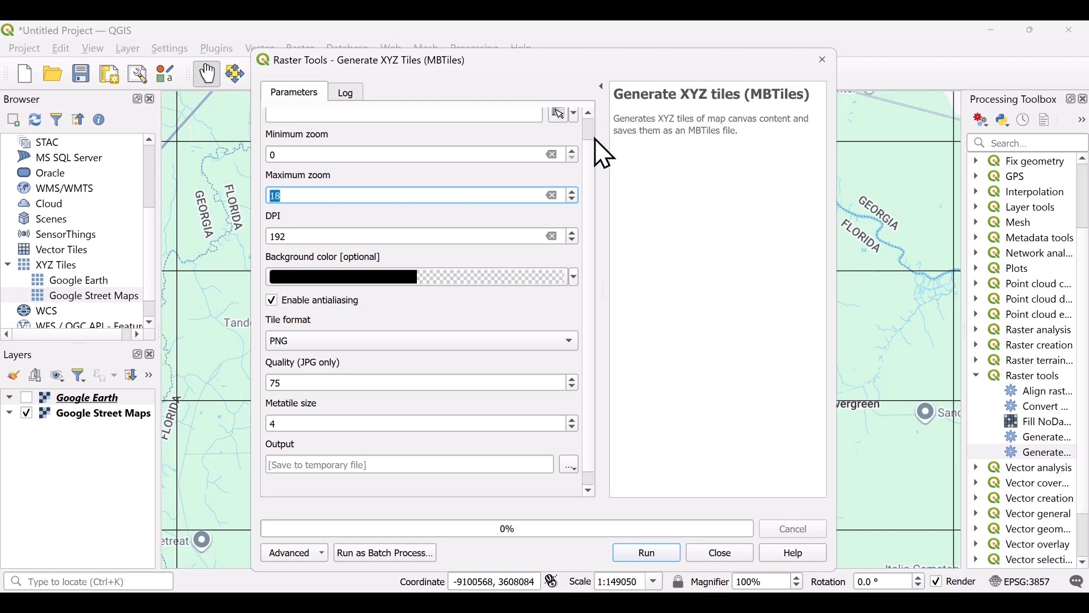
Set the tile extent to the current map canvas and run the MBTiles generation with output to a temporary file.
scroll(596, 146, up, 1)
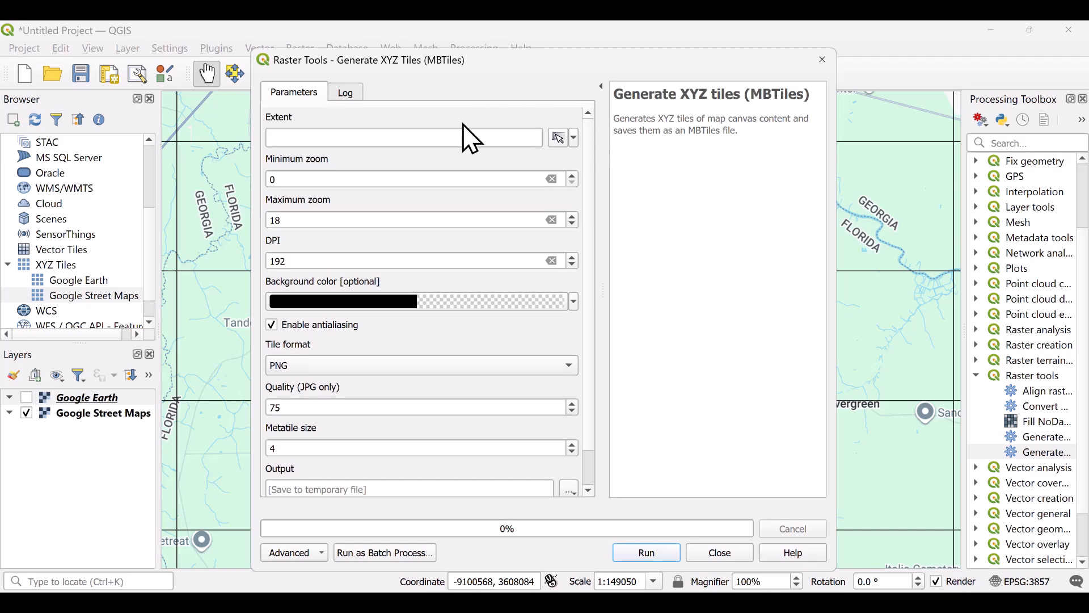
click(574, 139)
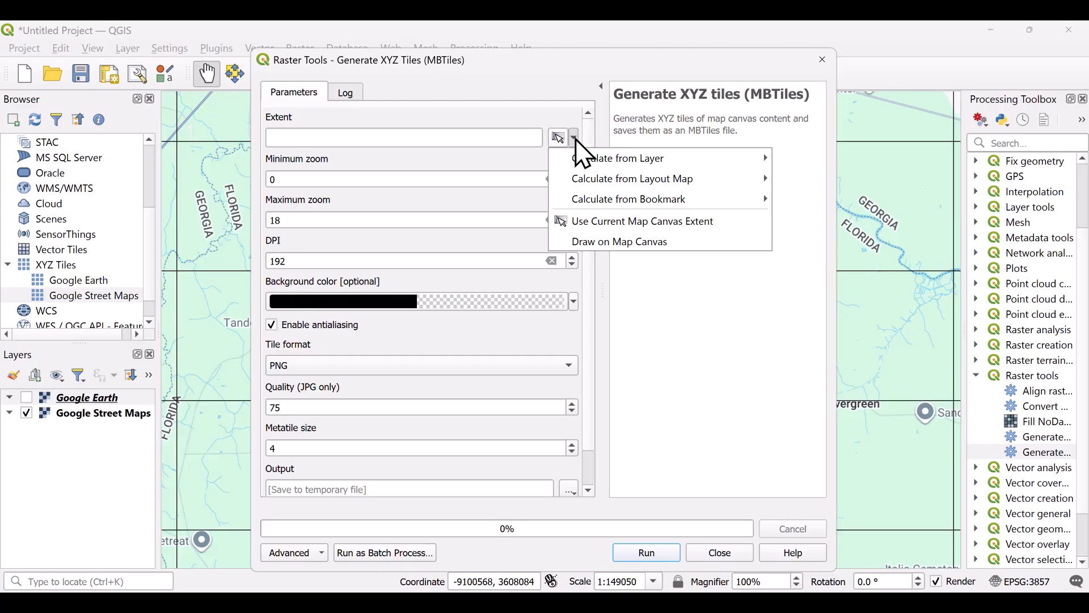
click(571, 139)
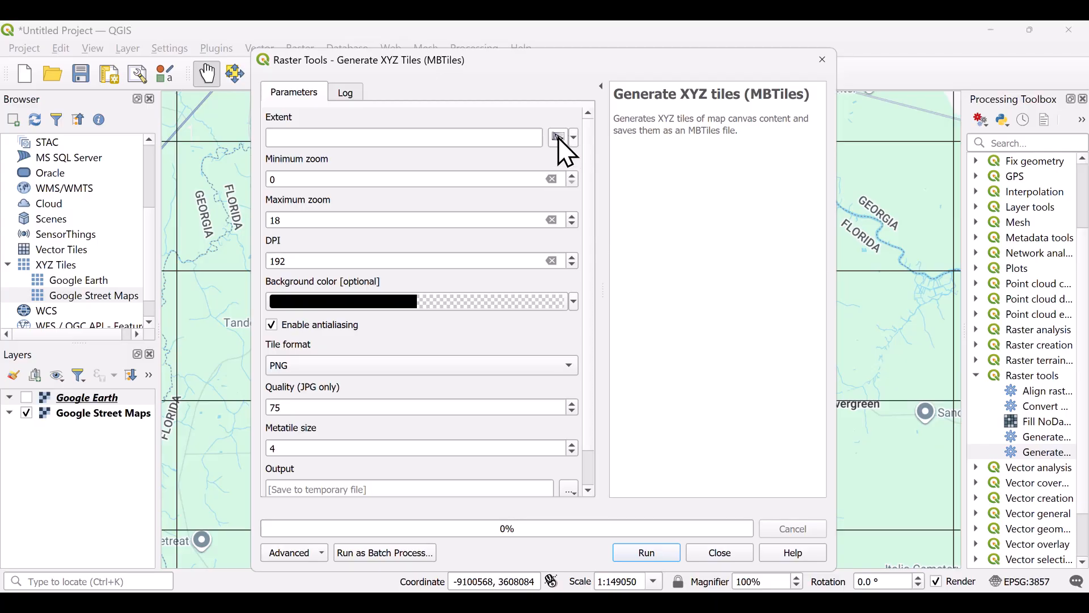
click(561, 142)
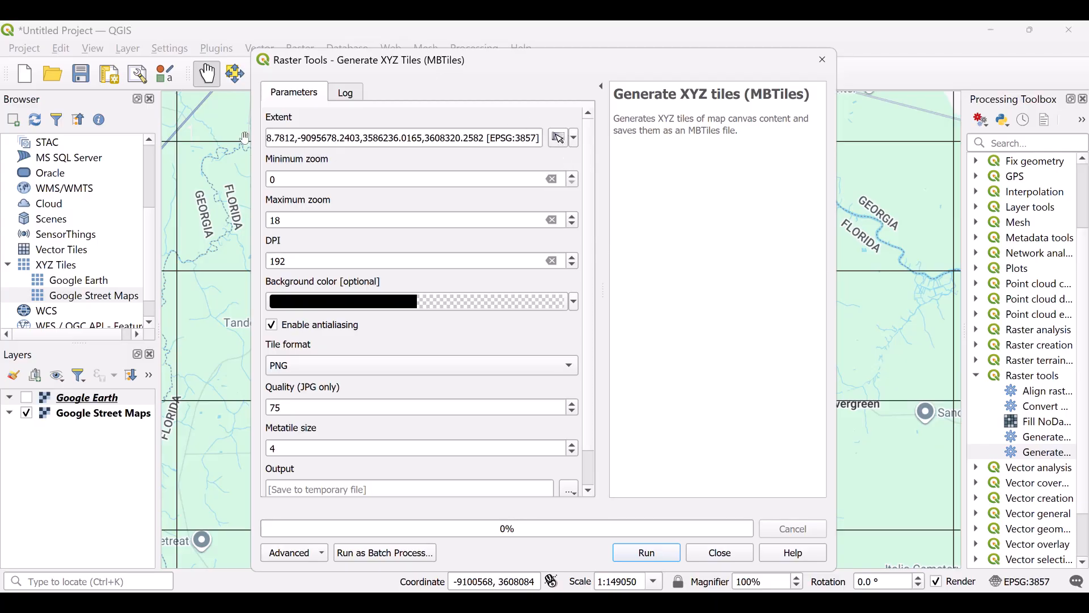
click(271, 325)
scroll(593, 480, down, 2)
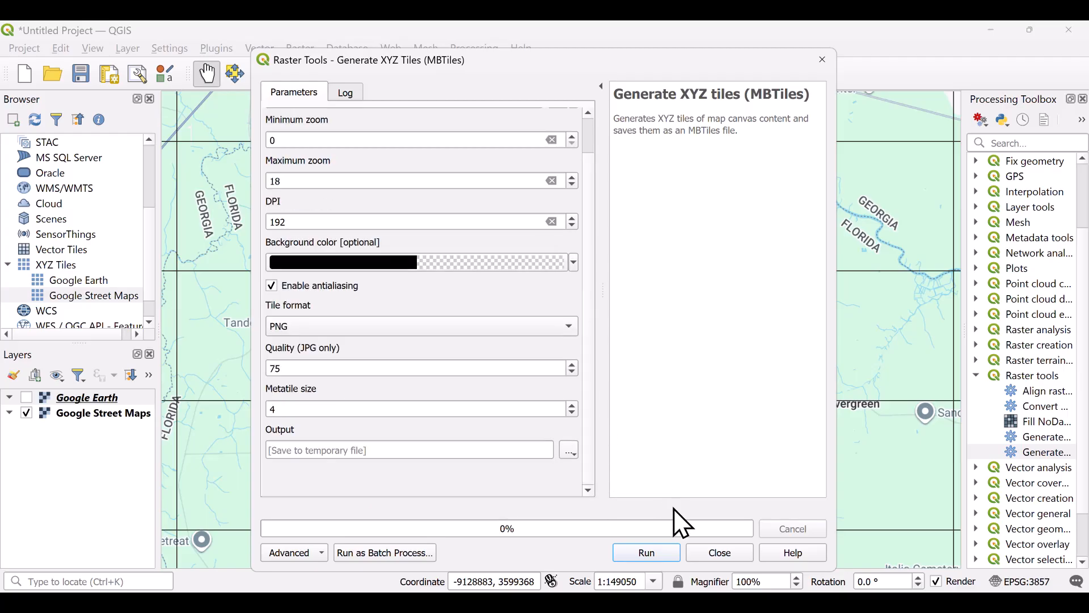
click(658, 550)
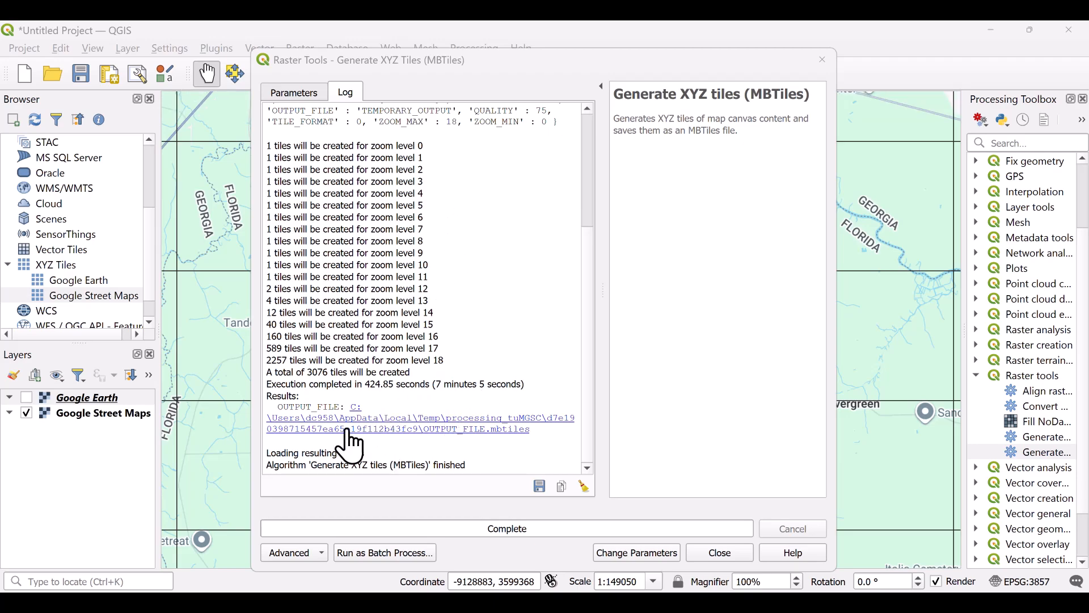
Open the generated file's folder, rename OUTPUT_FILE.mbtiles to D7 GM 2.mbtiles and move it into C:\Google Street Maps.
click(409, 434)
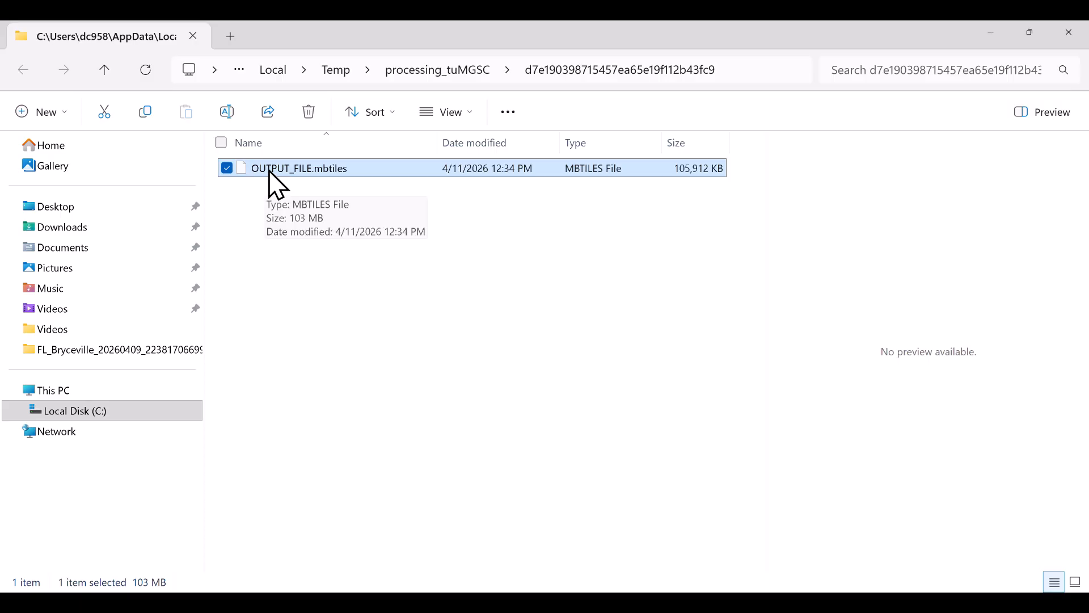
click(281, 176)
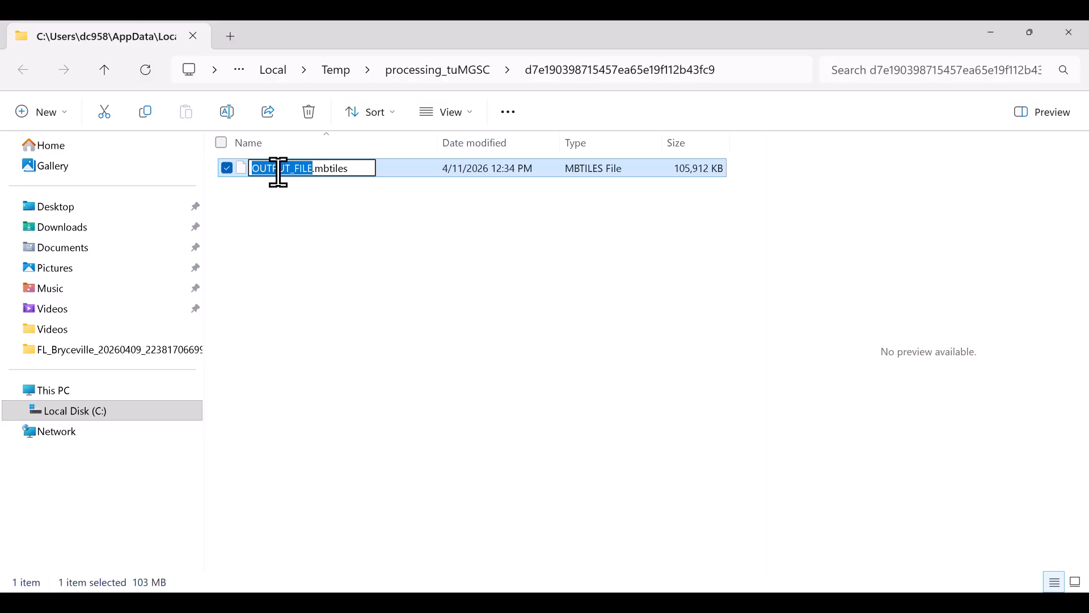
text(D)
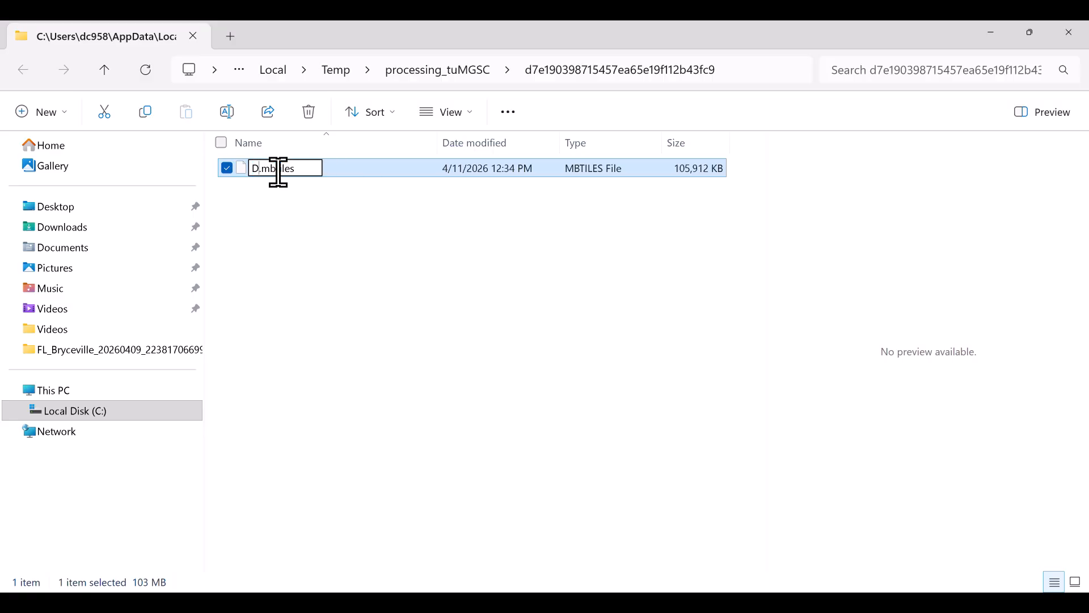
text(7 GM 2)
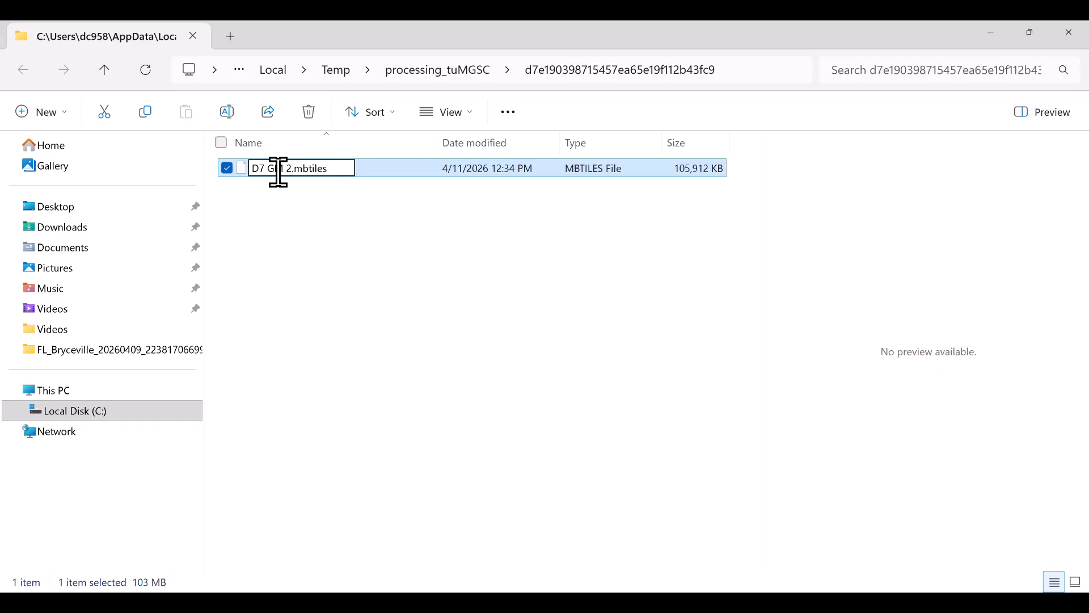
key(Return)
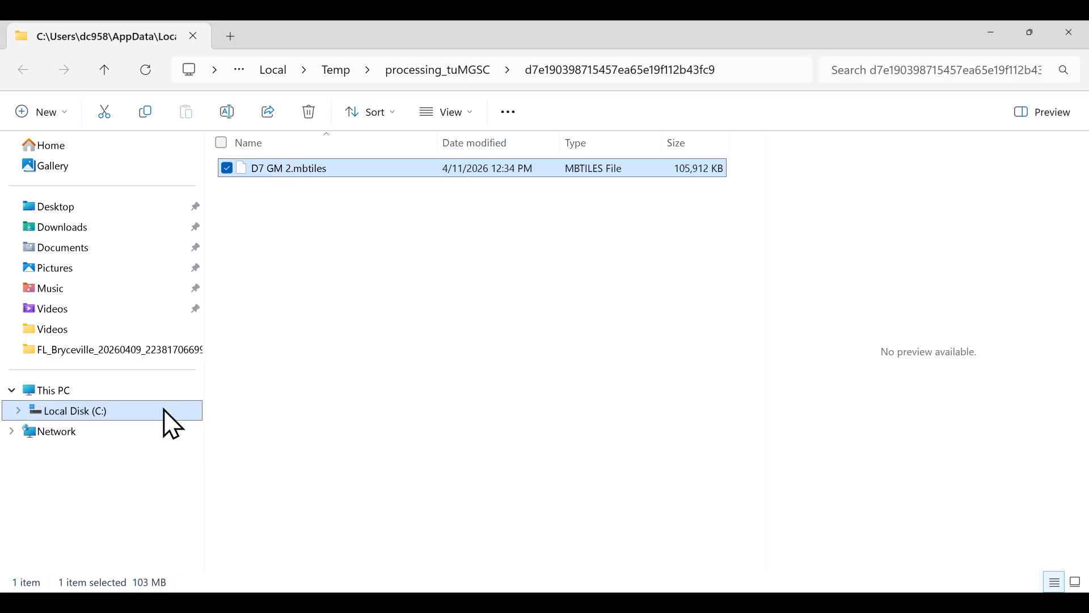
click(18, 410)
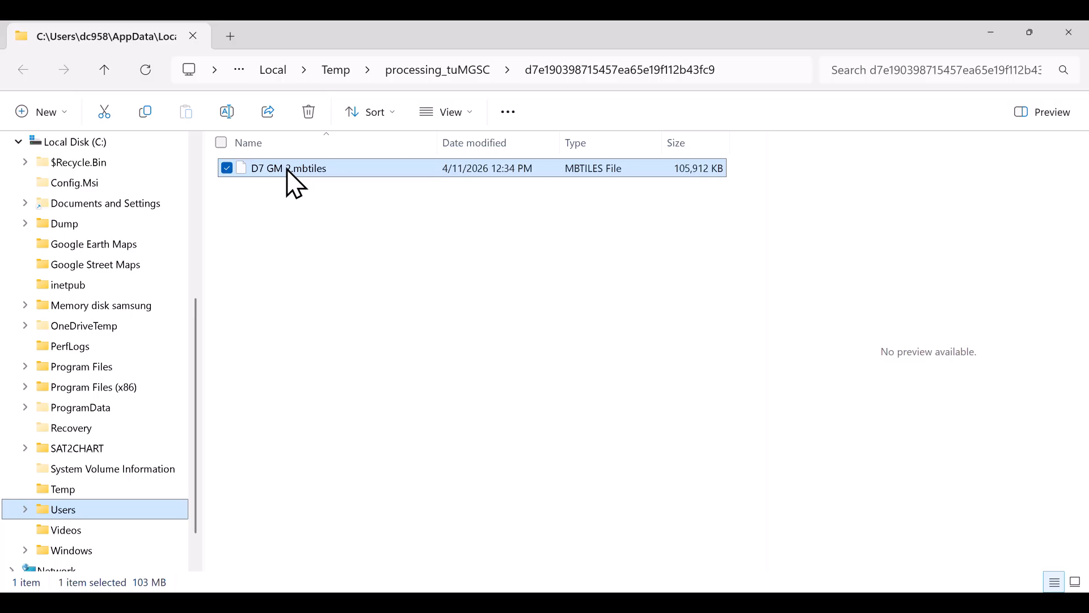
drag(287, 177, 88, 268)
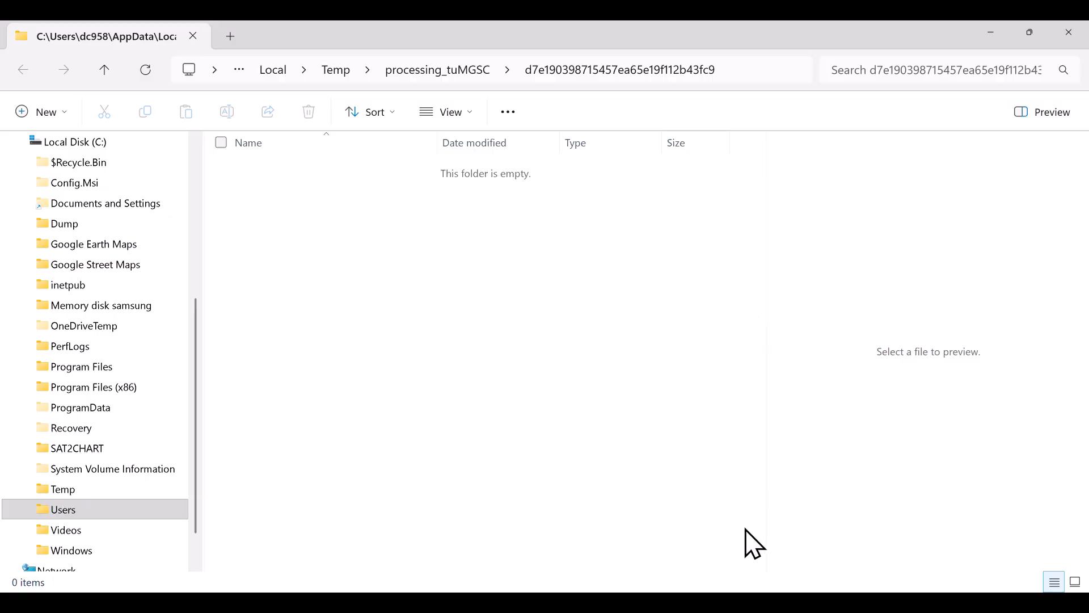
Switch to OpenCPN and update the chart database by scanning the chart directories, including C:\Google Street Maps.
click(805, 603)
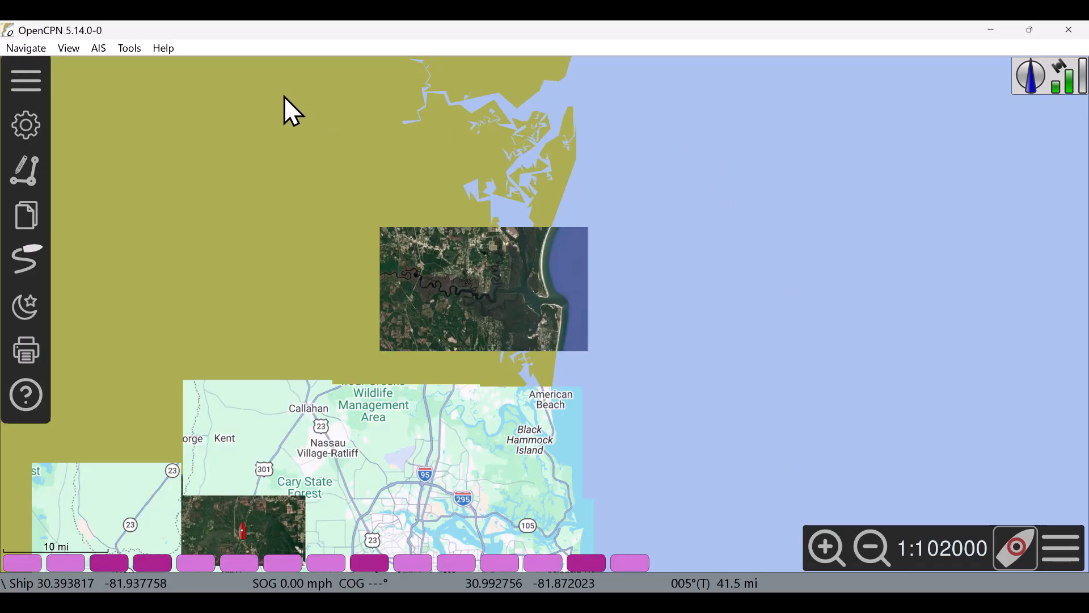
click(16, 131)
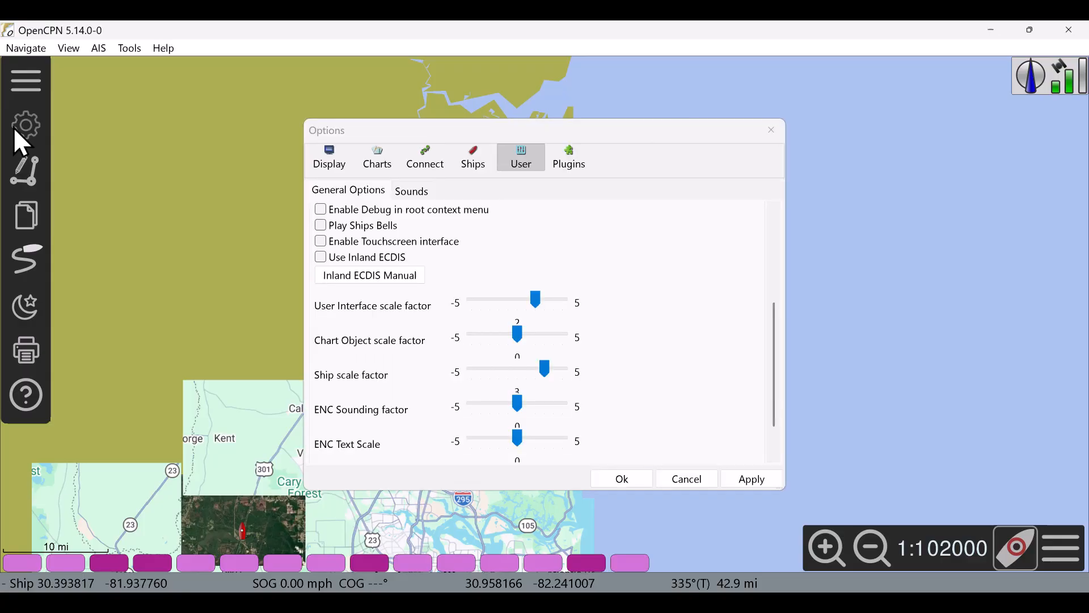
click(376, 159)
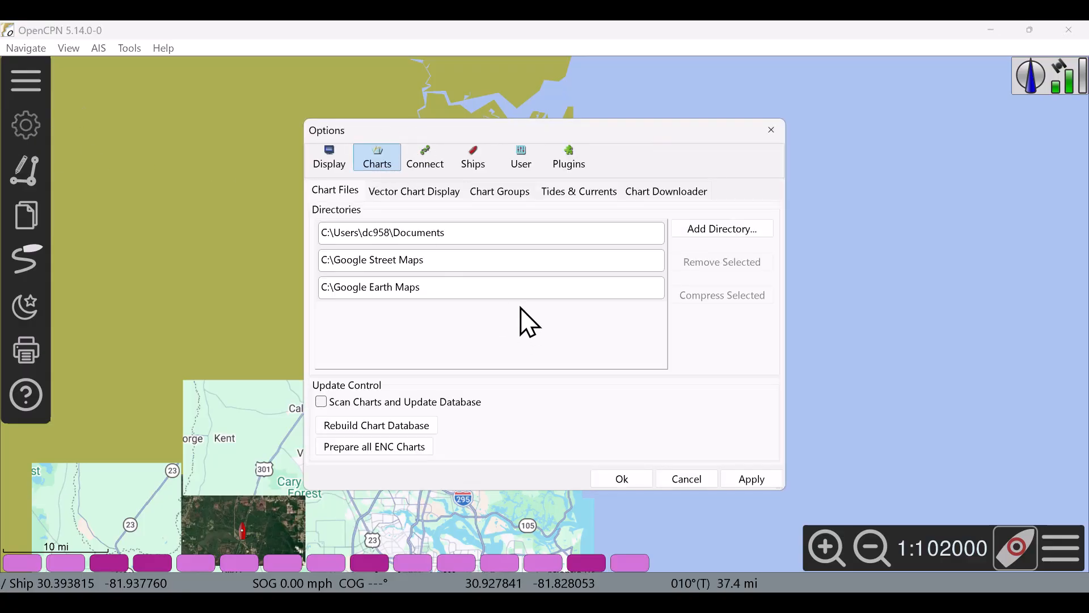
click(452, 266)
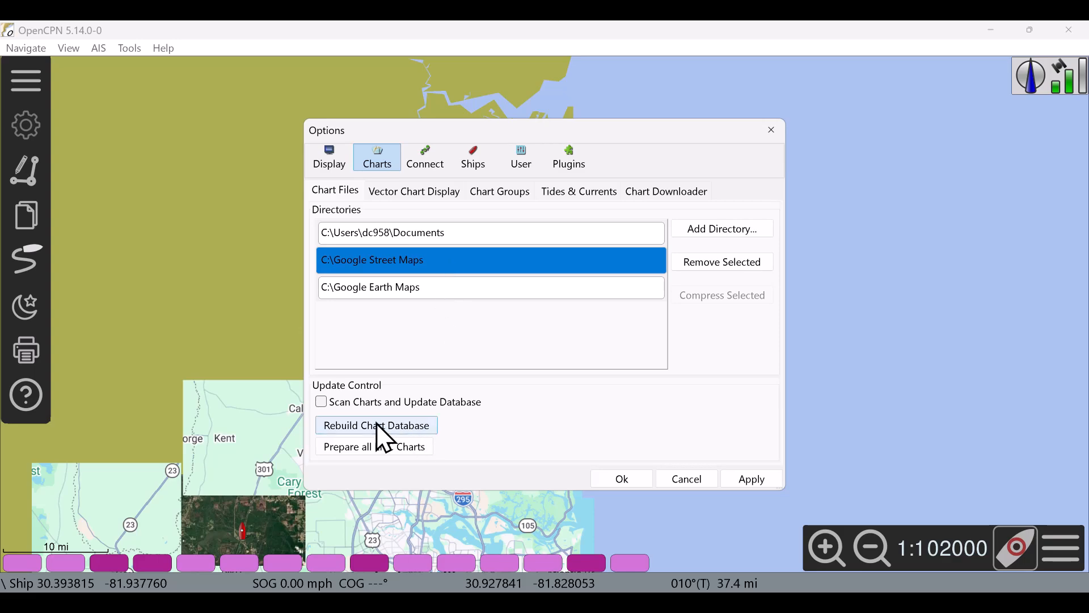
click(332, 404)
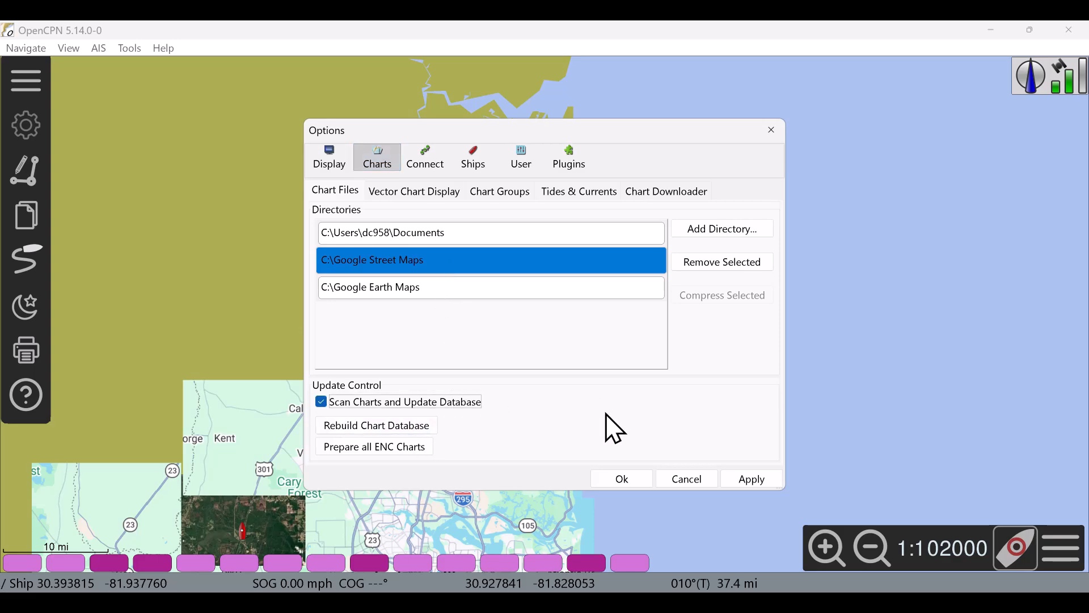
click(761, 478)
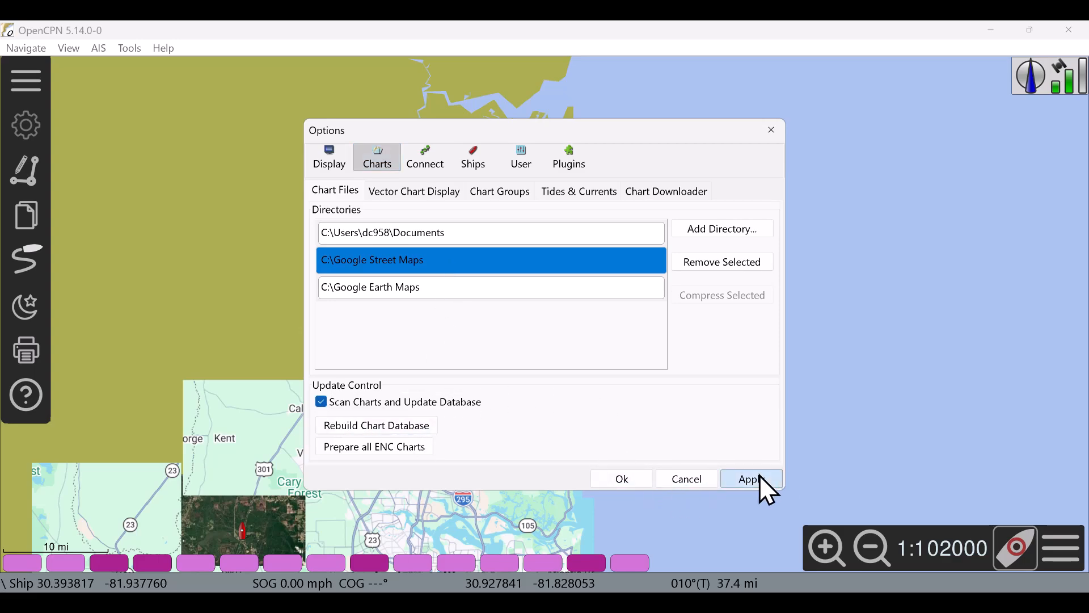
click(624, 479)
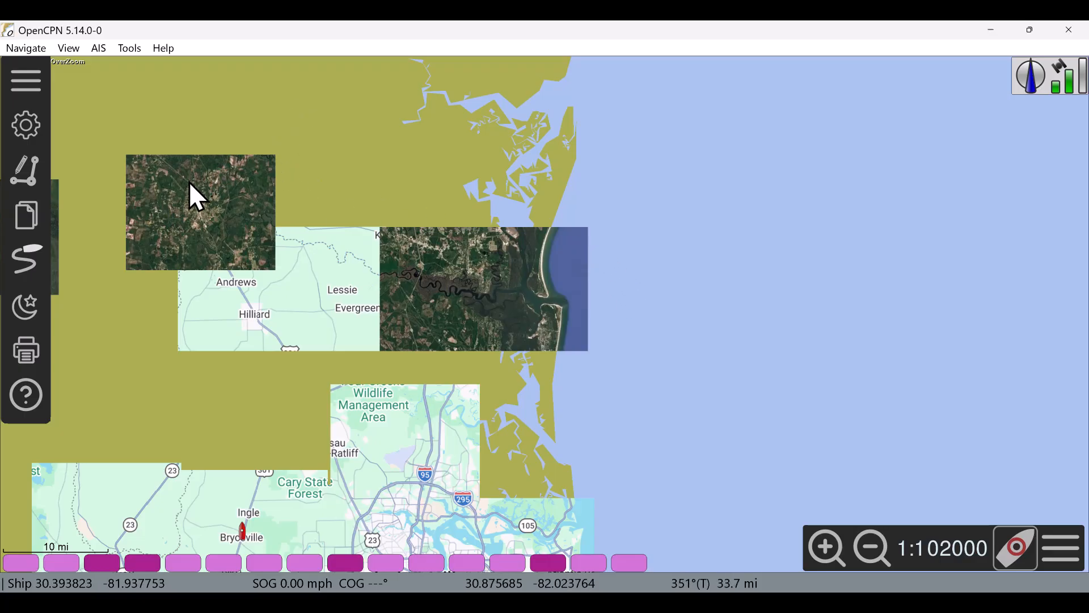
Hide the satellite chart over Homeland and Folkston and inspect the street chart around Hilliard and Lessie at 1:26000.
mouse_move(32, 562)
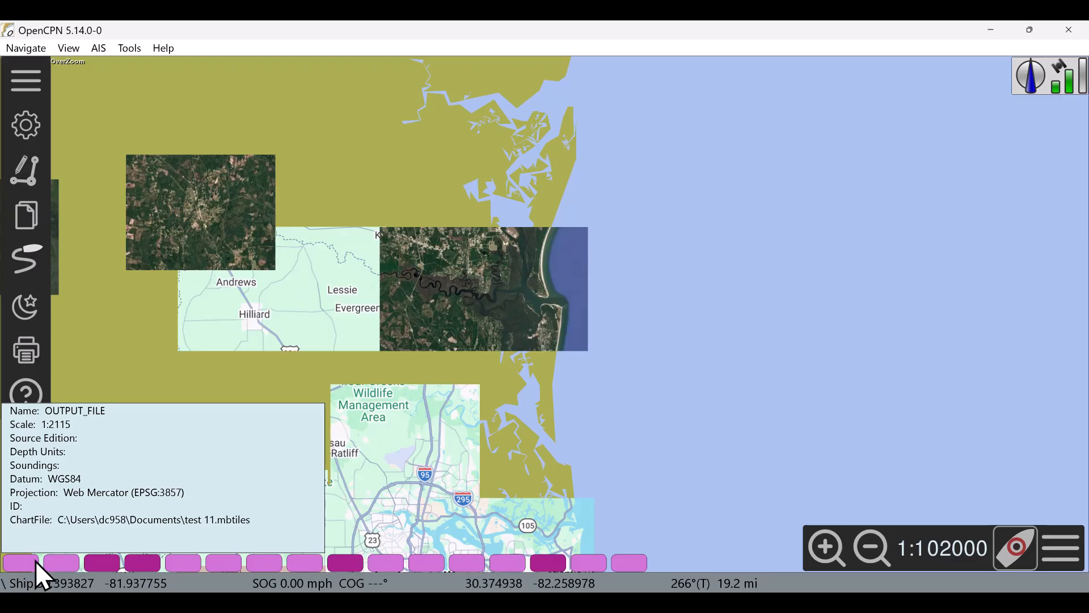
mouse_move(190, 563)
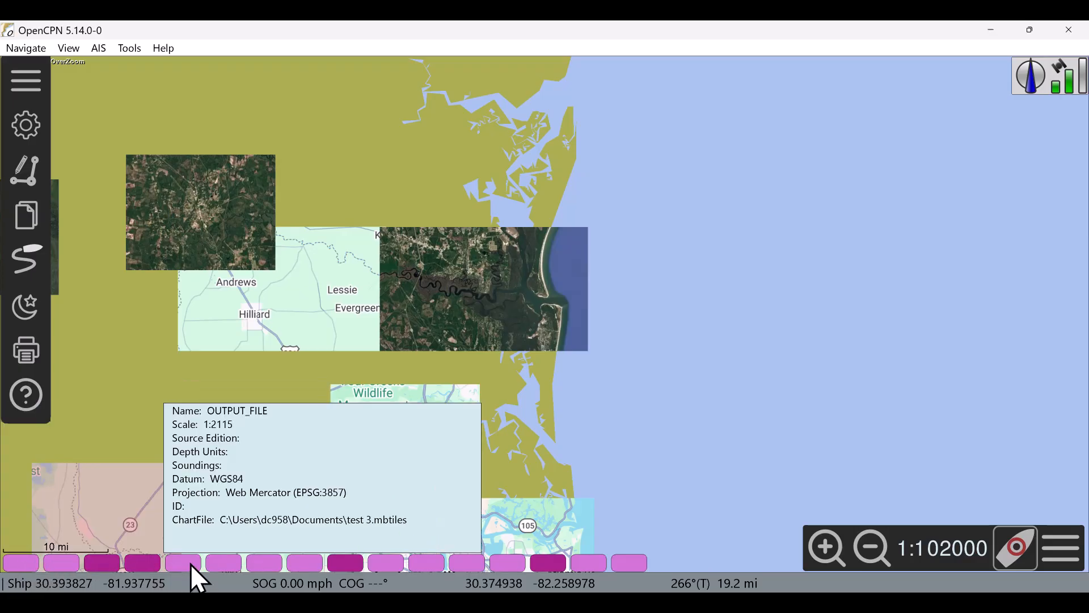
click(225, 566)
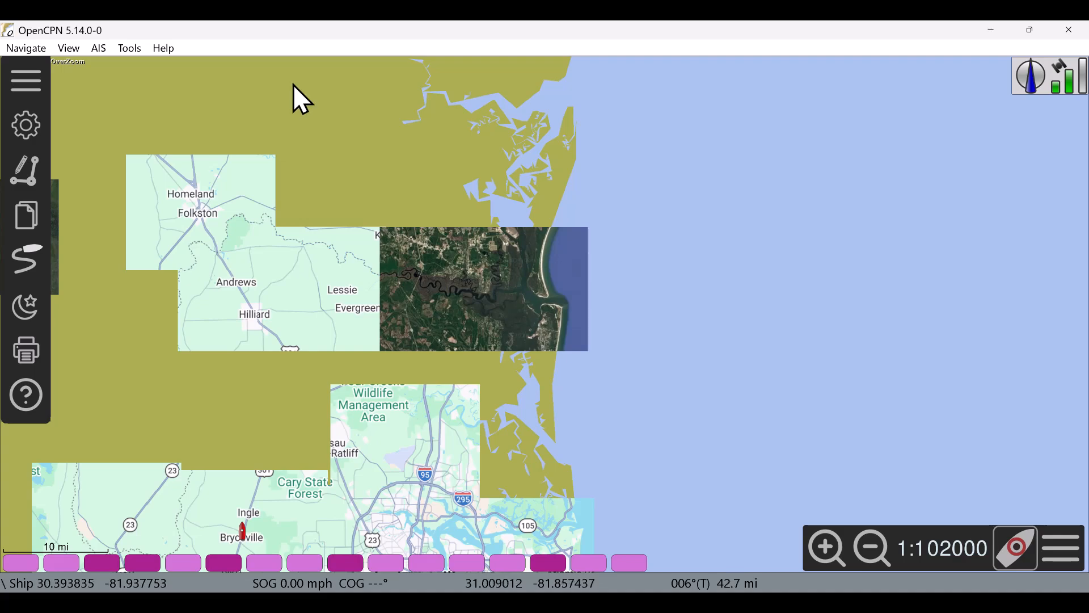
click(821, 548)
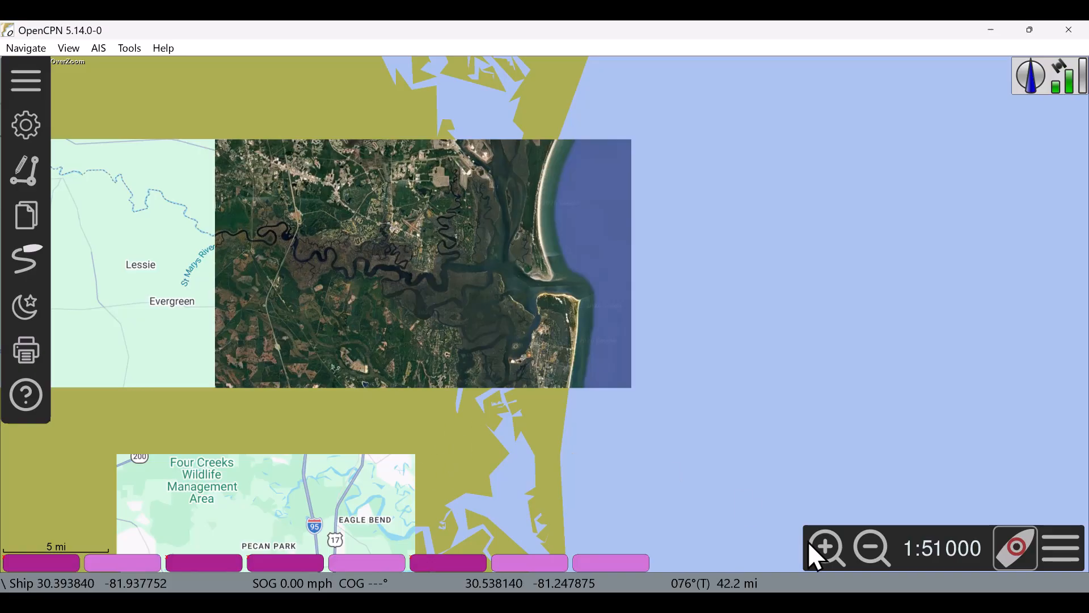
click(820, 549)
drag(229, 219, 896, 266)
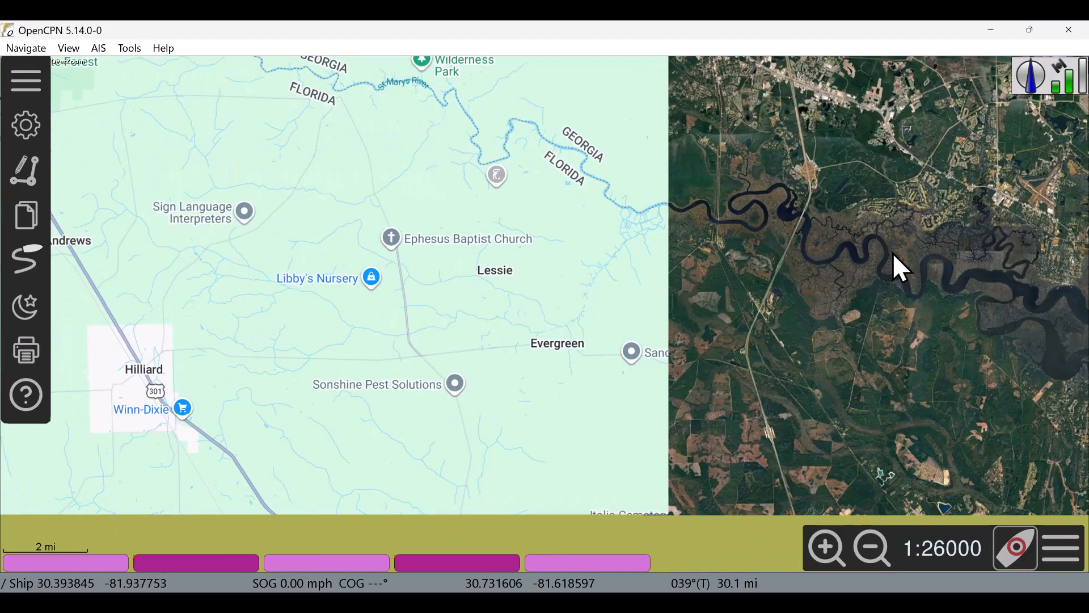
drag(404, 218, 213, 255)
Redisplay the hidden Folkston satellite chart and show the D7 GM 1.mbtiles street chart over the St Marys area.
mouse_move(463, 562)
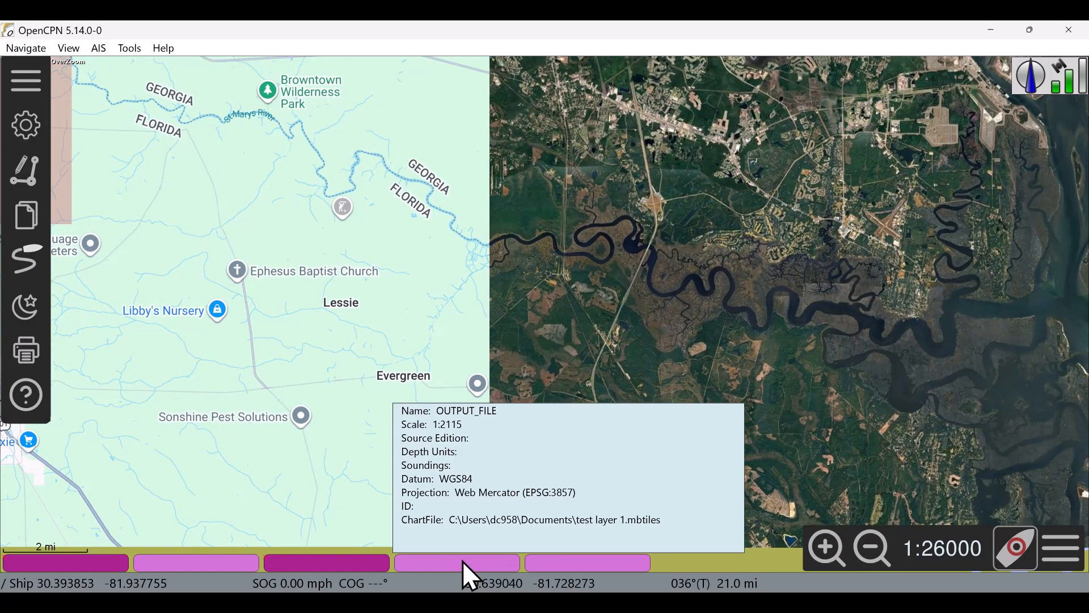
click(328, 562)
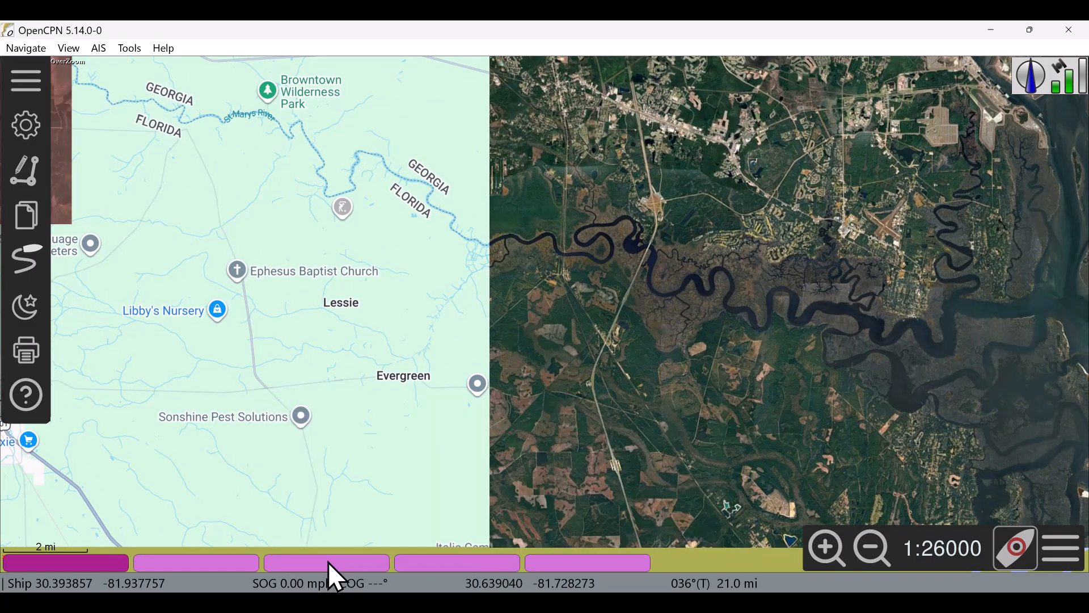
click(328, 561)
click(328, 561)
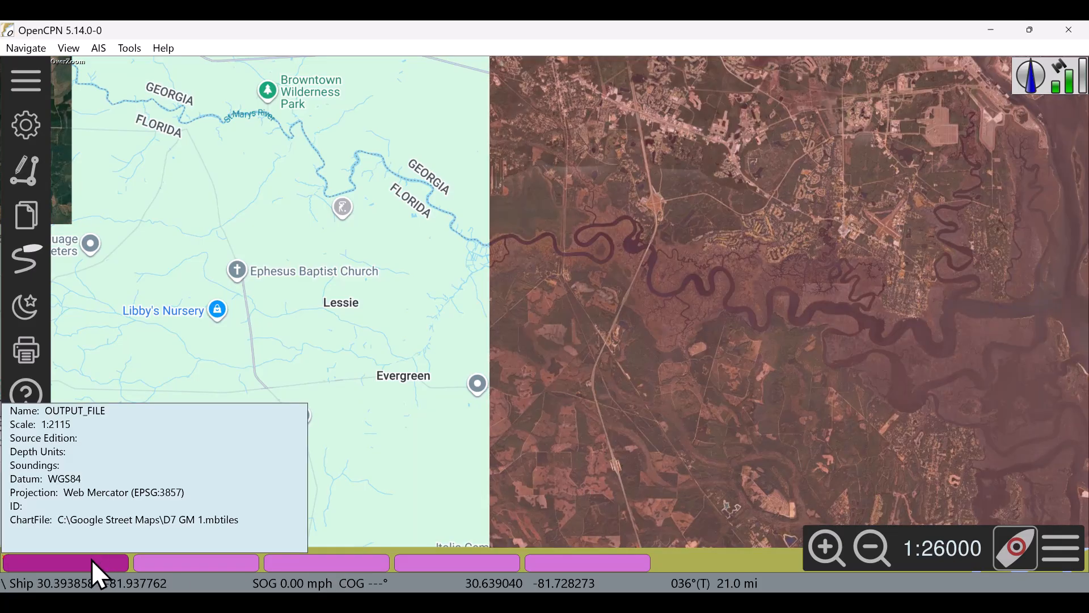
click(91, 560)
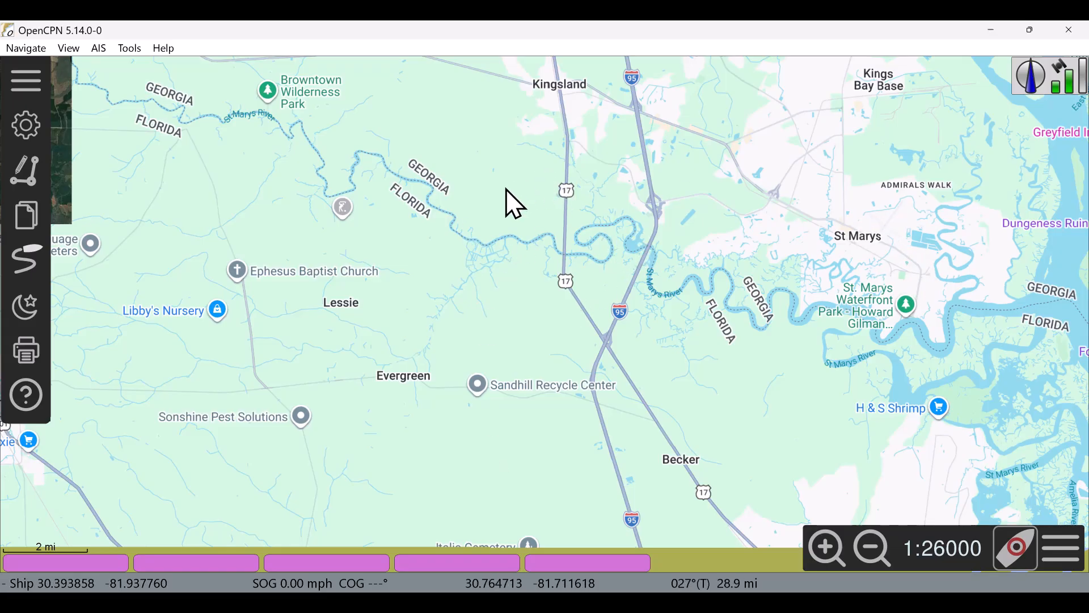
click(876, 551)
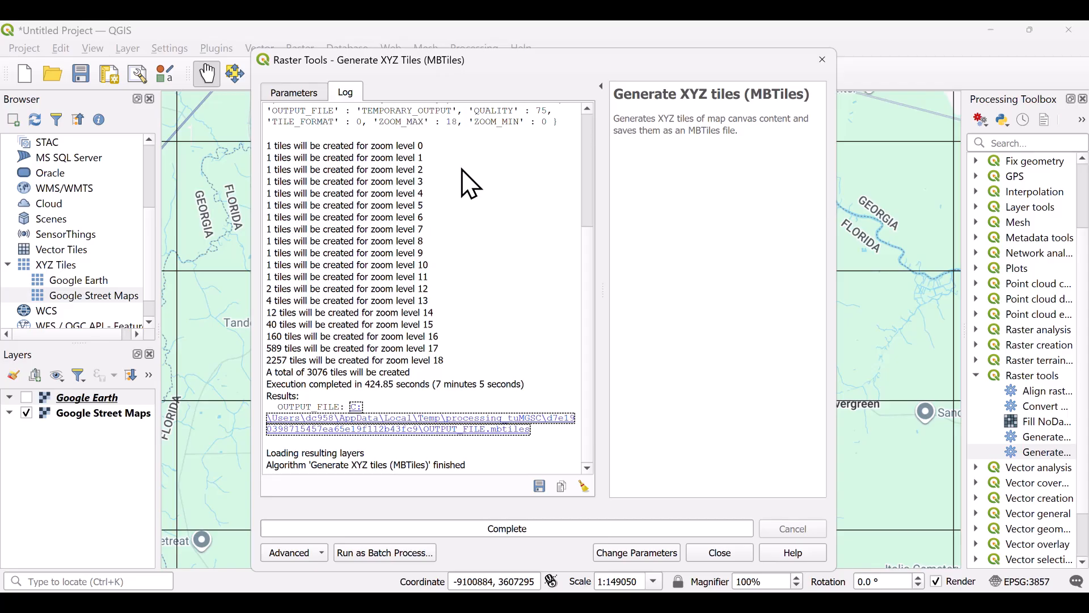
Back in QGIS, close the finished tile generation and switch the visible layer from Google Street Maps to Google Earth.
click(728, 559)
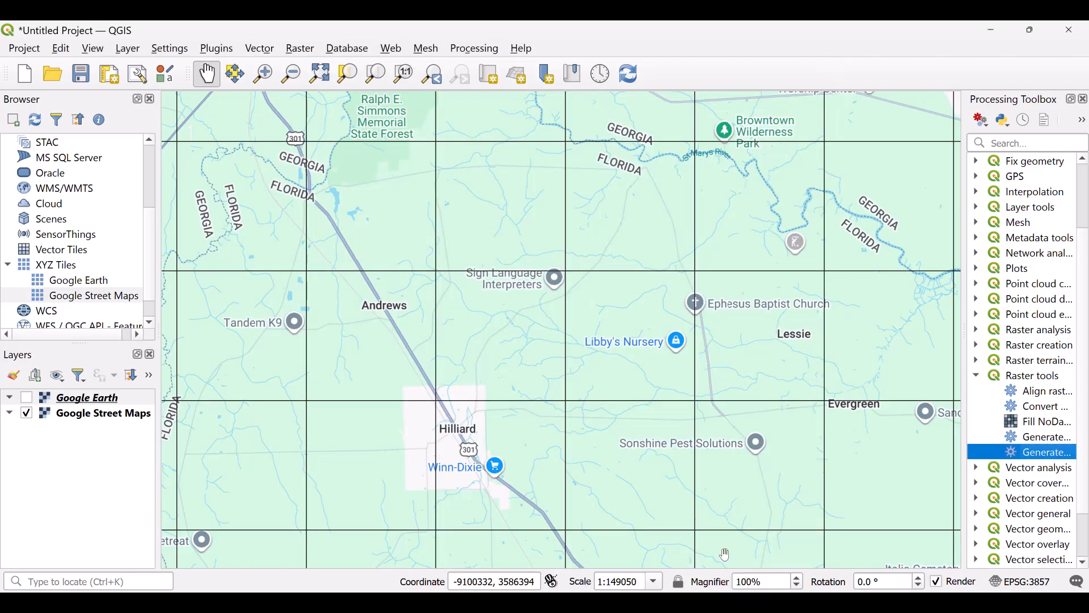
click(26, 413)
click(26, 399)
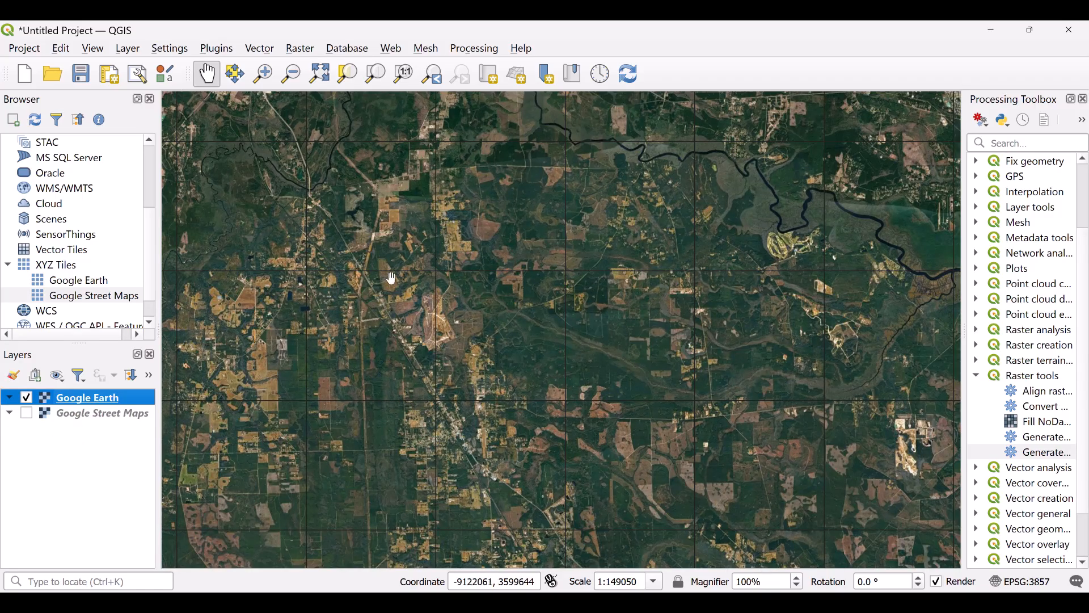
Start the Generate XYZ Tiles (MBTiles) tool and set its extent to the current map canvas.
mouse_move(616, 591)
click(1020, 453)
double_click(1019, 452)
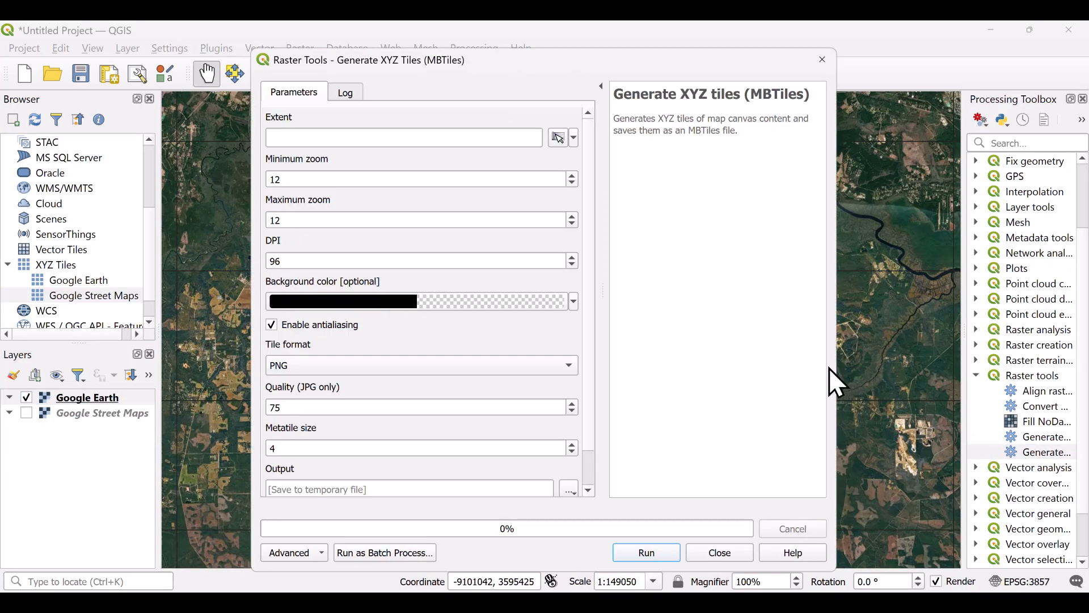
click(558, 138)
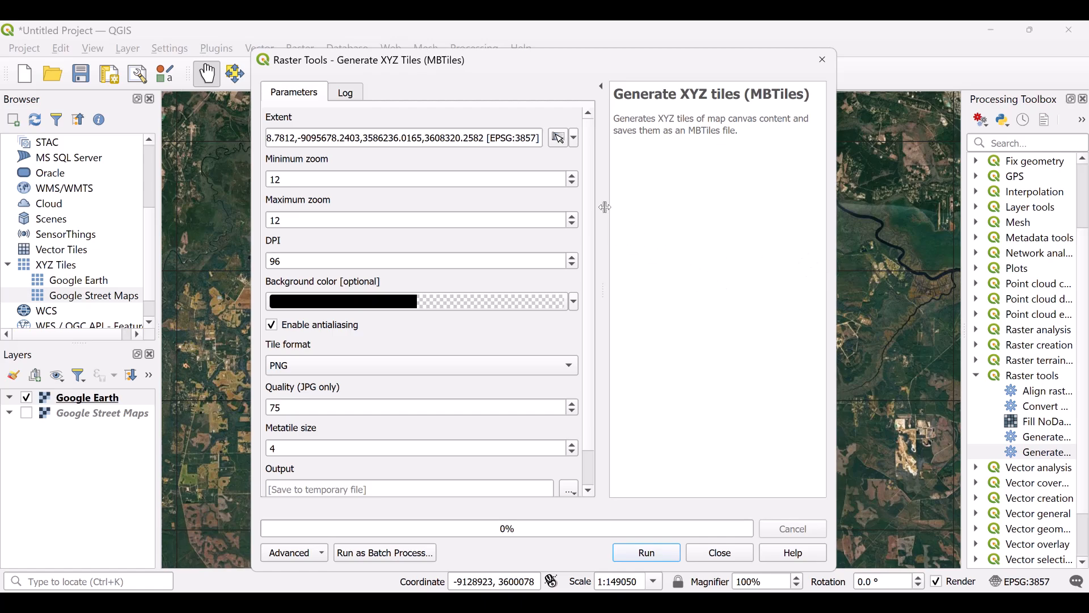
Set the tile generation's minimum zoom to 0 and maximum zoom to 18.
click(572, 182)
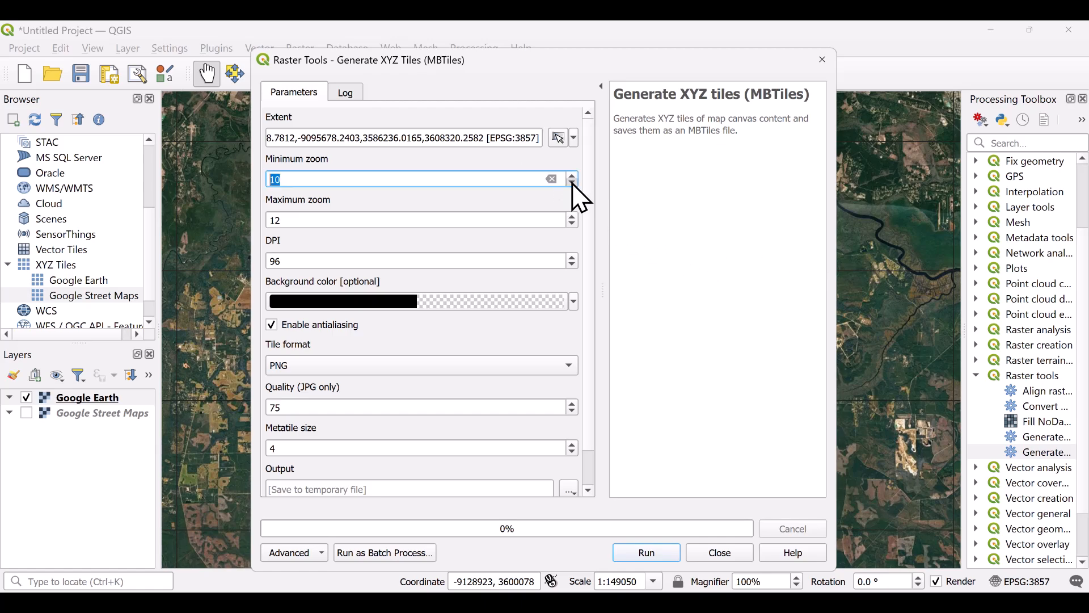
click(572, 182)
click(572, 183)
click(573, 216)
click(573, 216)
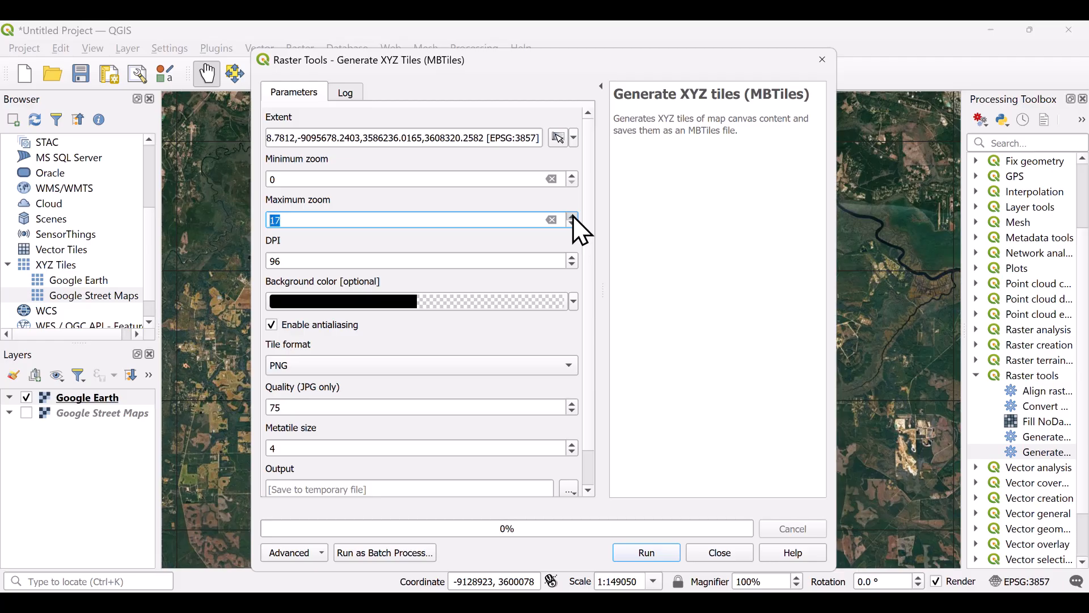
click(573, 216)
Set the DPI to 192 and run the tile generation with a temporary output file.
click(317, 262)
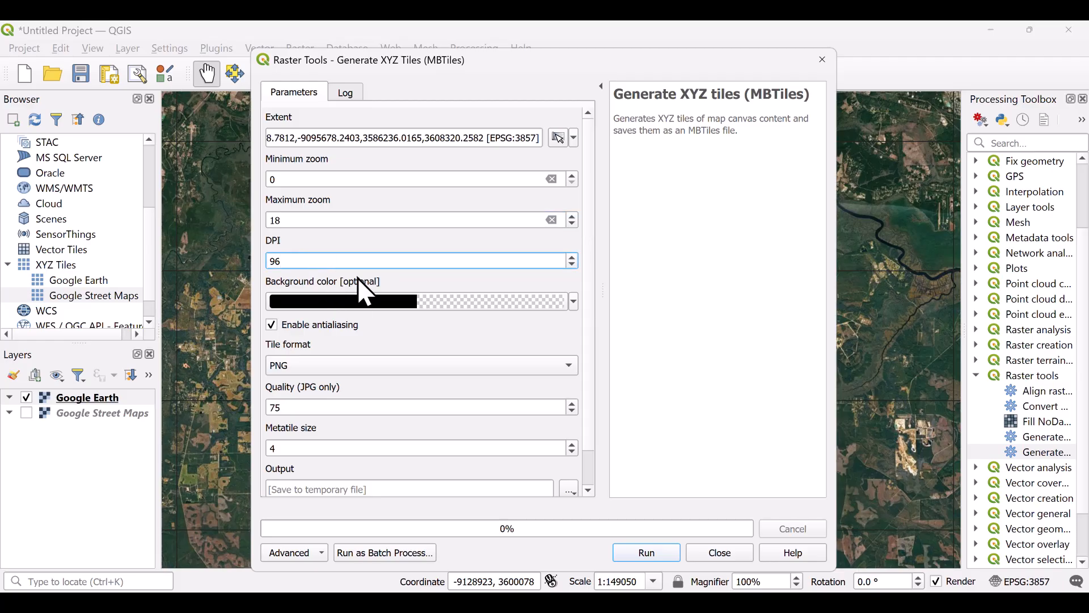
key(BackSpace)
key(BackSpace)
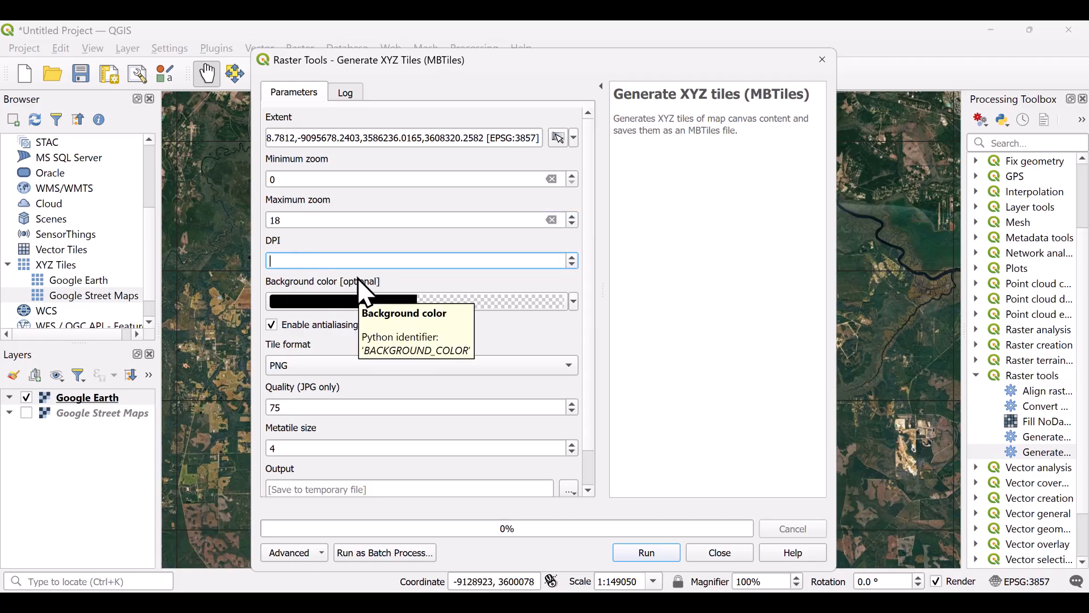
text(192)
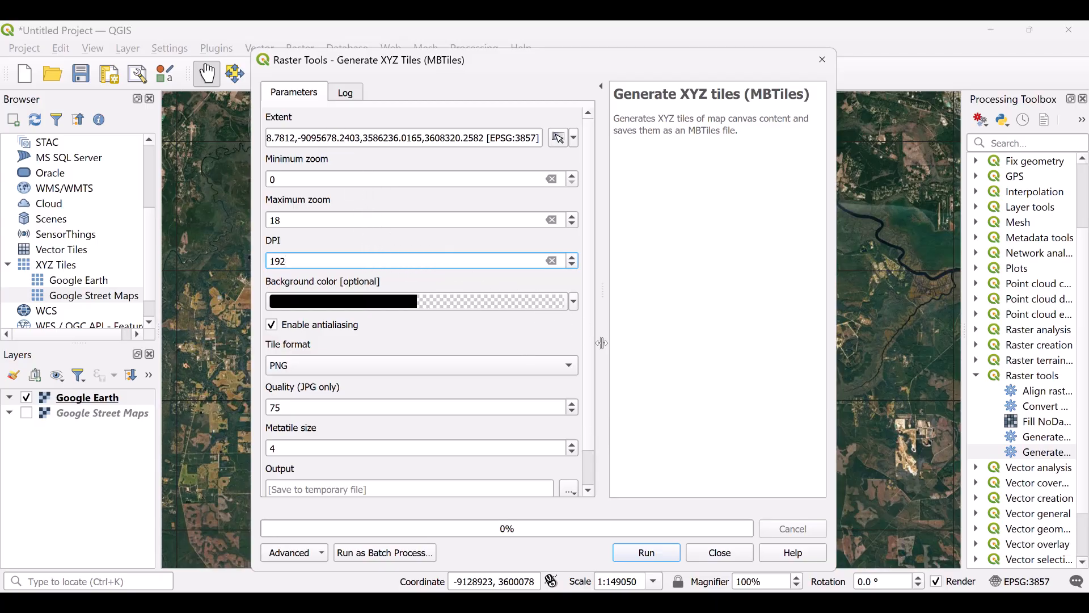
click(588, 433)
scroll(591, 433, down, 1)
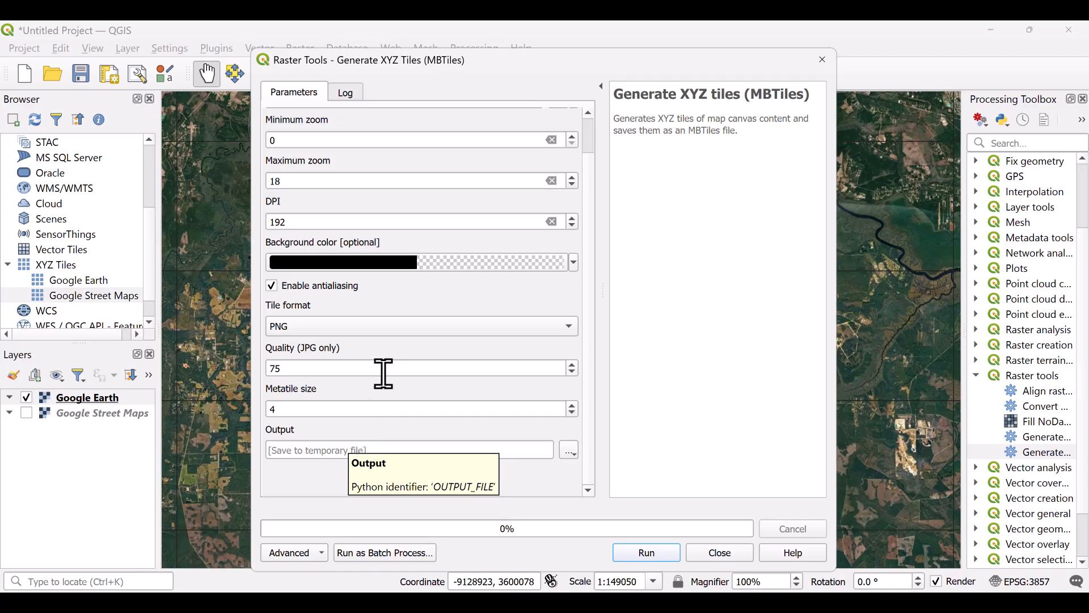
click(647, 554)
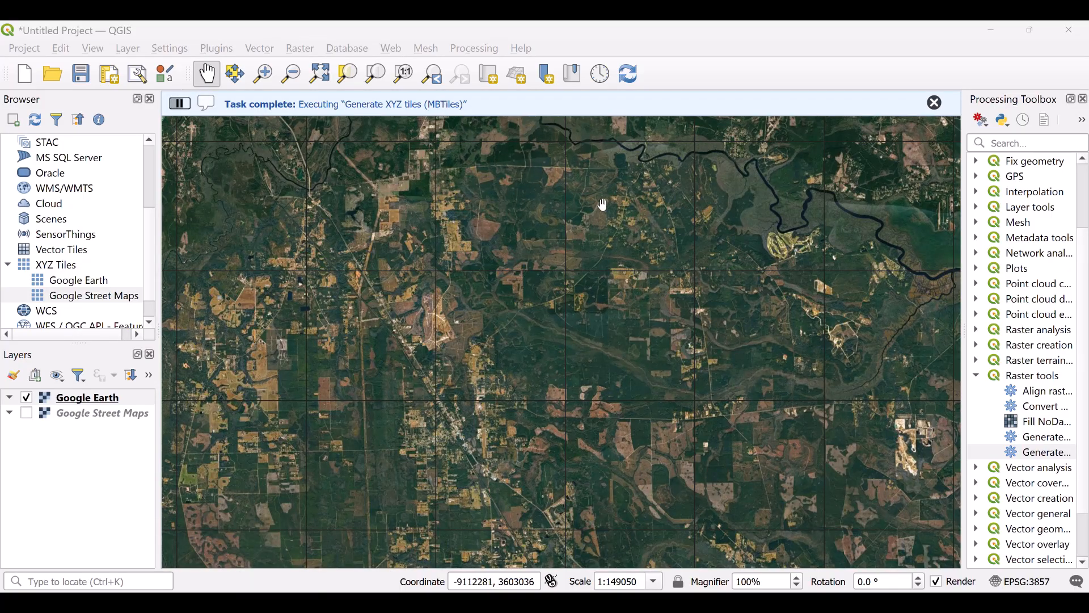
Return to the finished tile generation's log and open the folder containing the output MBTiles file.
click(935, 103)
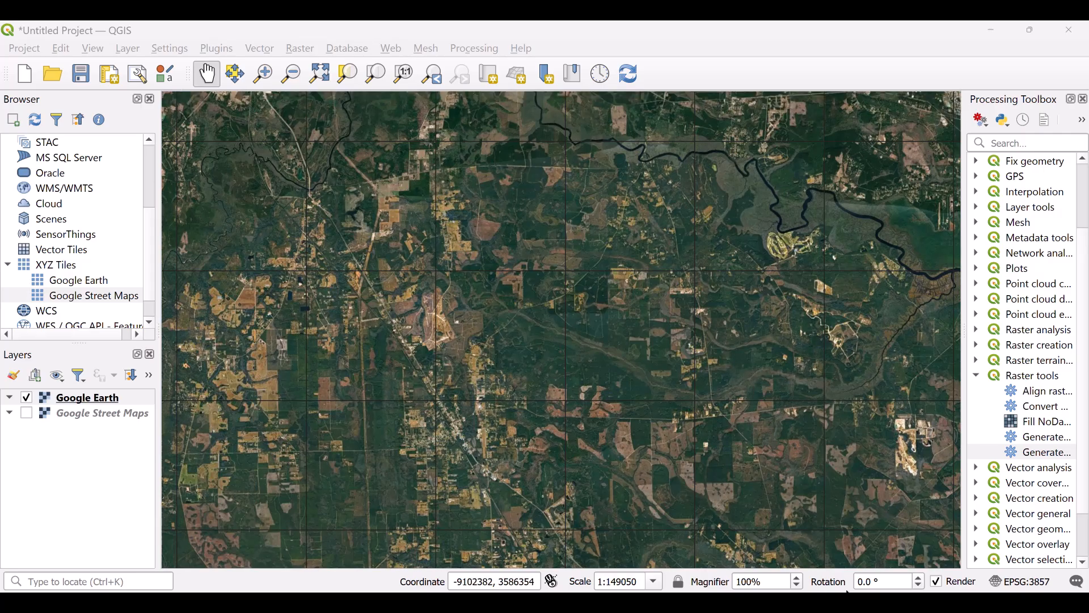
click(867, 603)
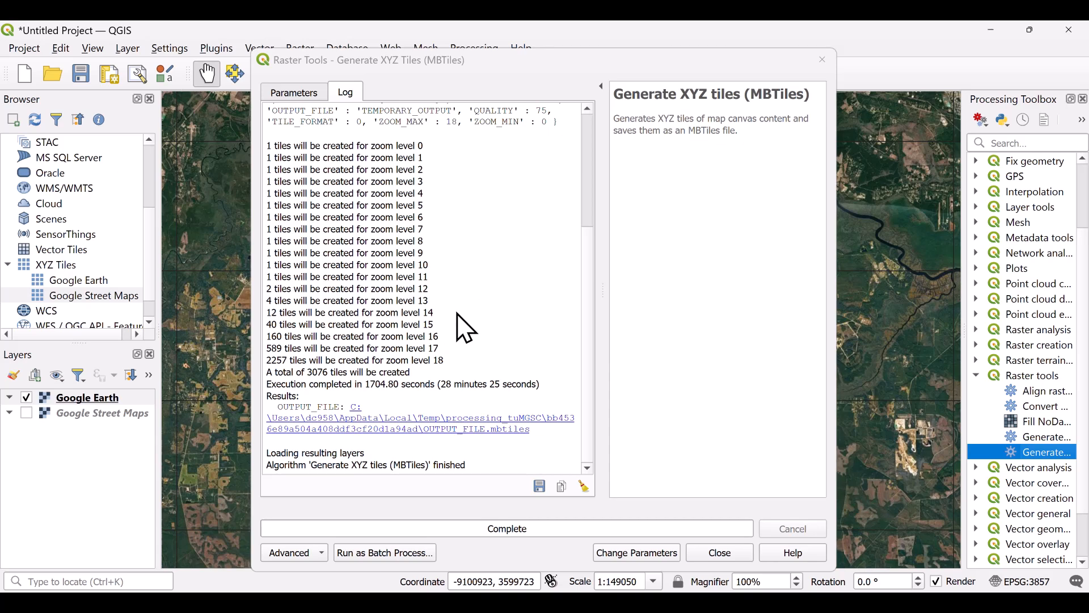
click(410, 434)
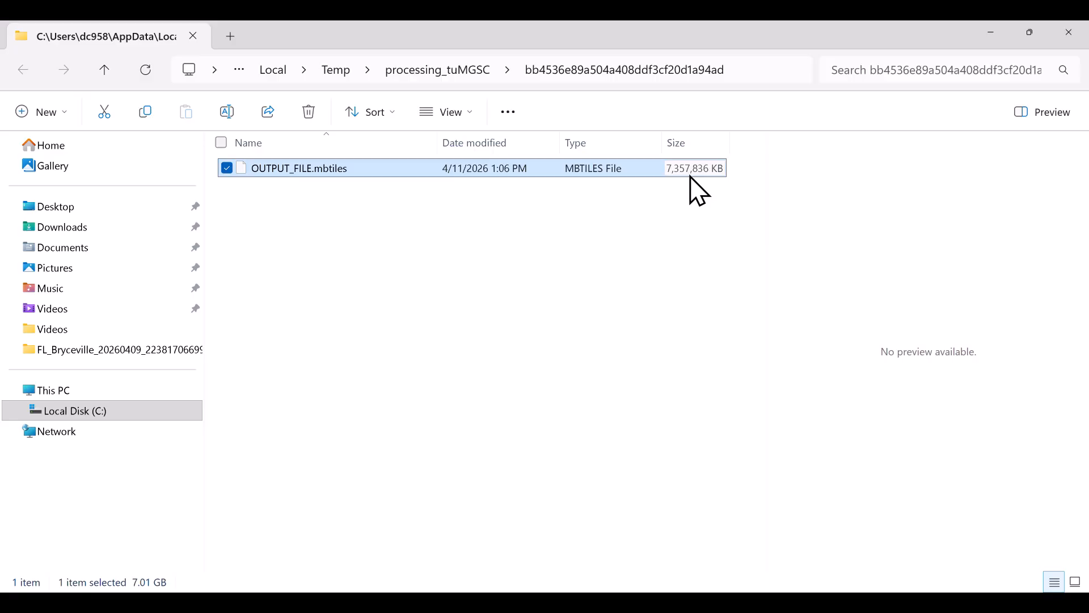
Rename OUTPUT_FILE.mbtiles as D7 GE 2.mbtiles and move it to the Google Earth Maps folder on drive C.
click(273, 170)
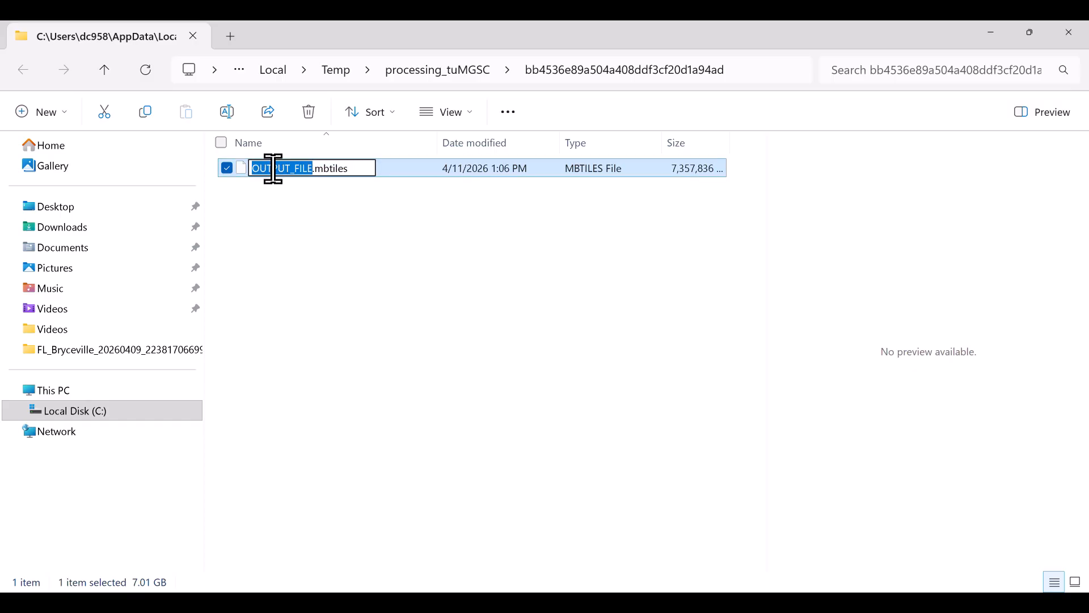
text(D&)
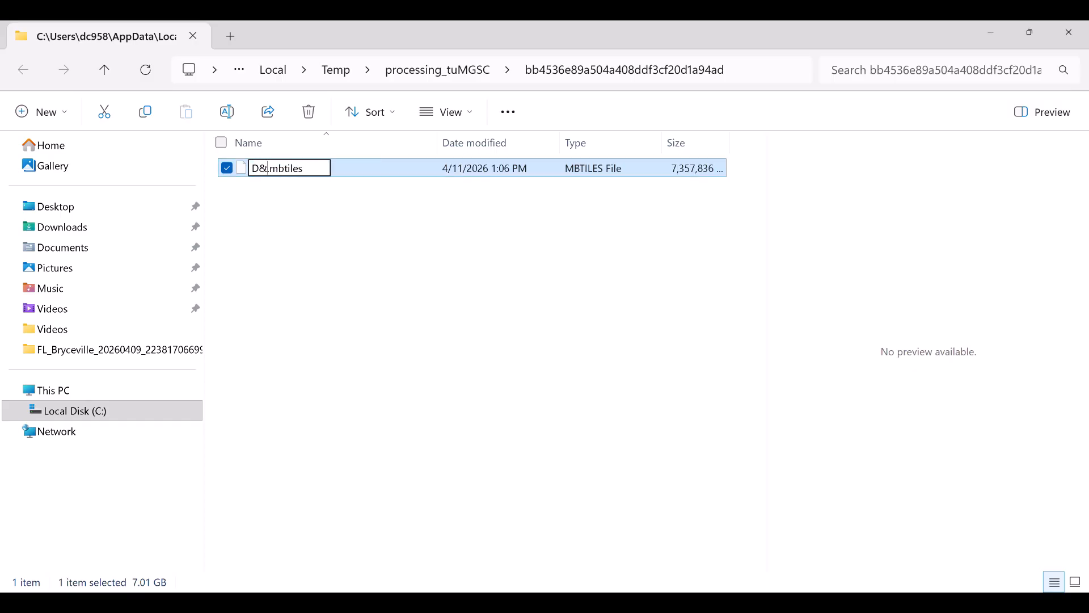
key(BackSpace)
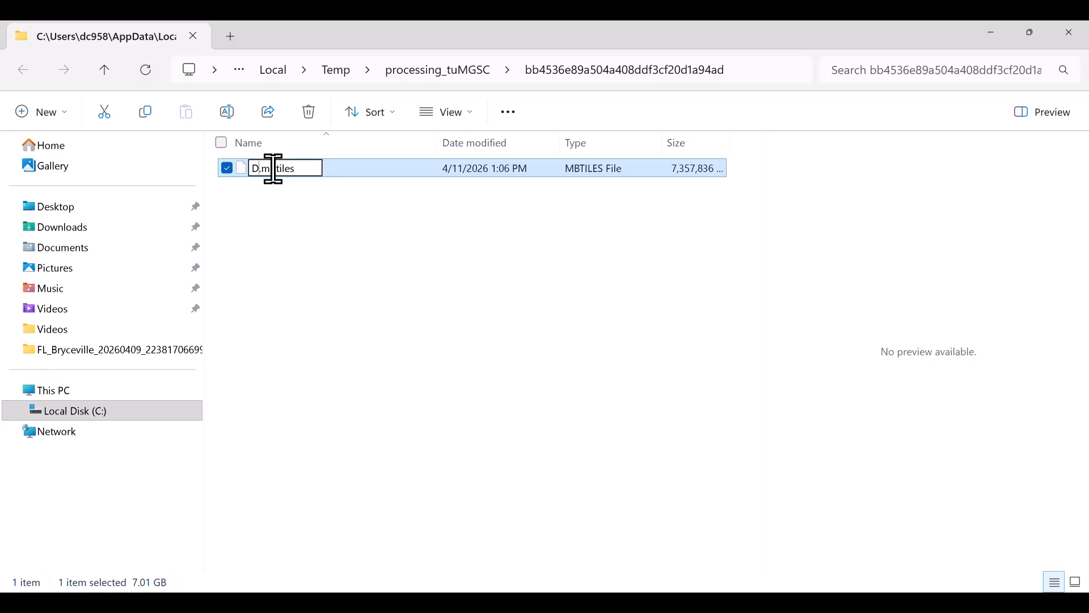
text(7 CE 2)
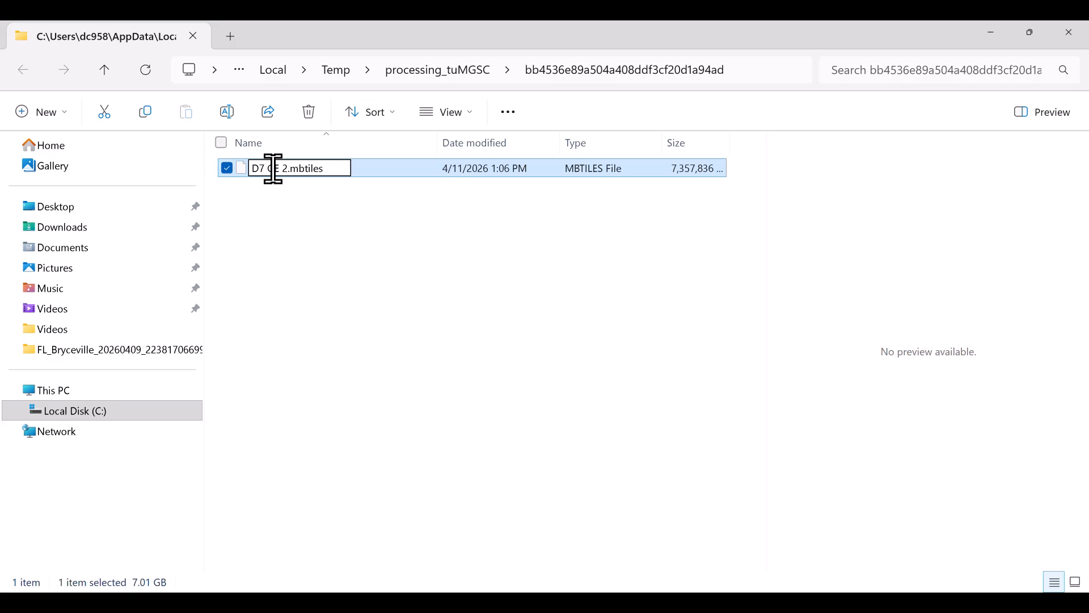
key(Return)
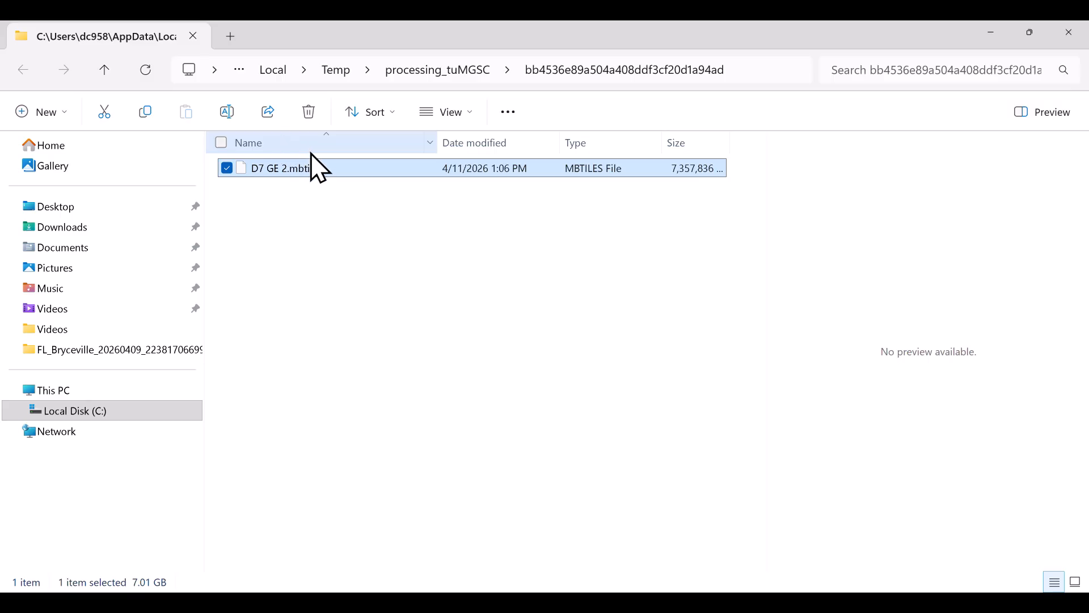
click(19, 411)
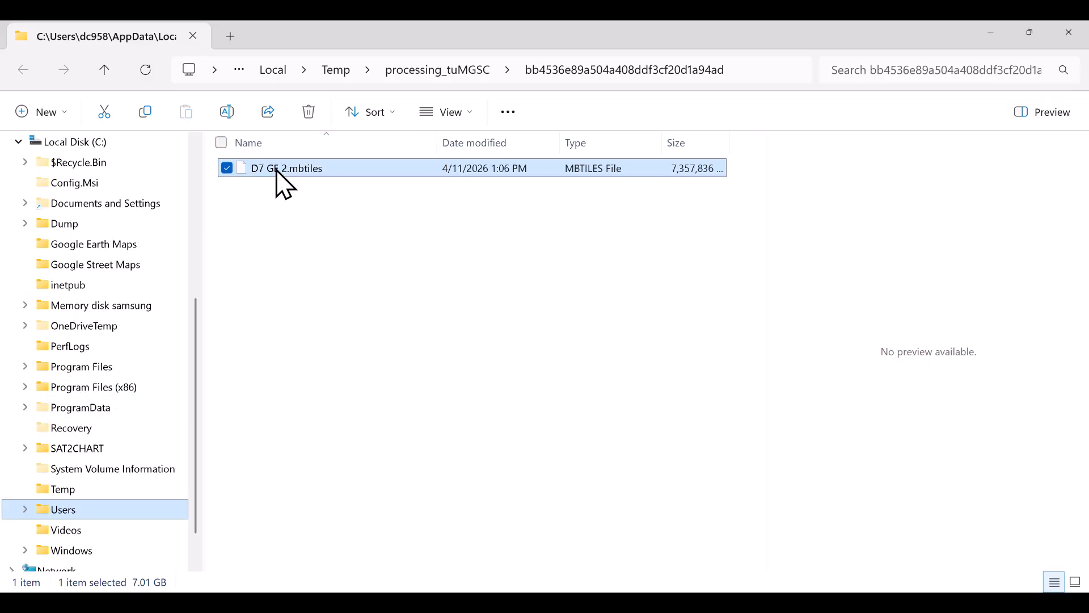
drag(275, 175, 128, 255)
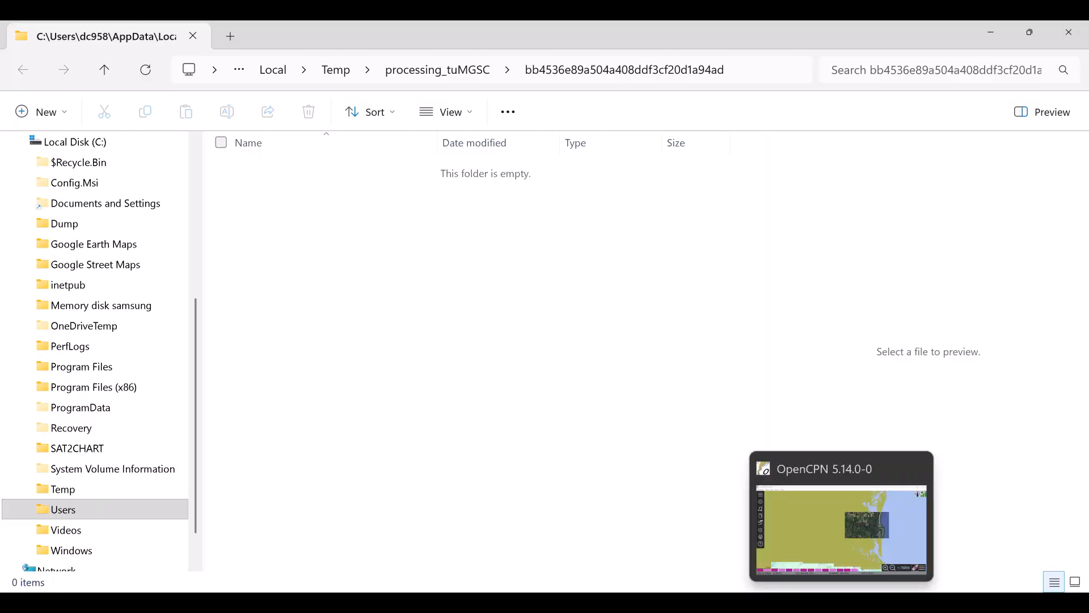
Switch to OpenCPN and update the chart database by scanning the chart directories, including C:\Google Earth Maps.
click(851, 601)
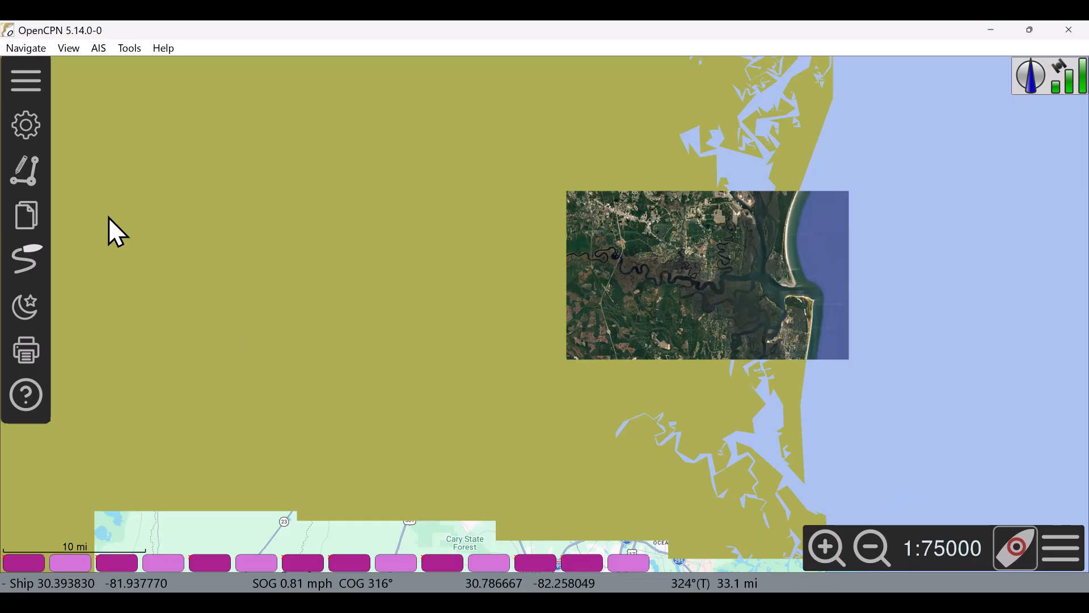
click(27, 126)
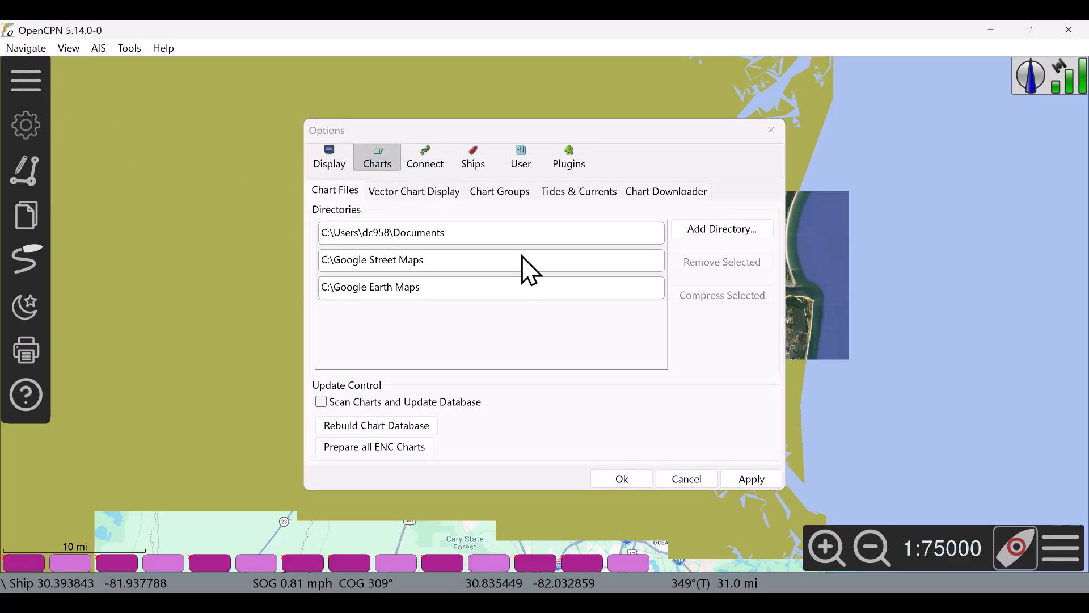
click(418, 293)
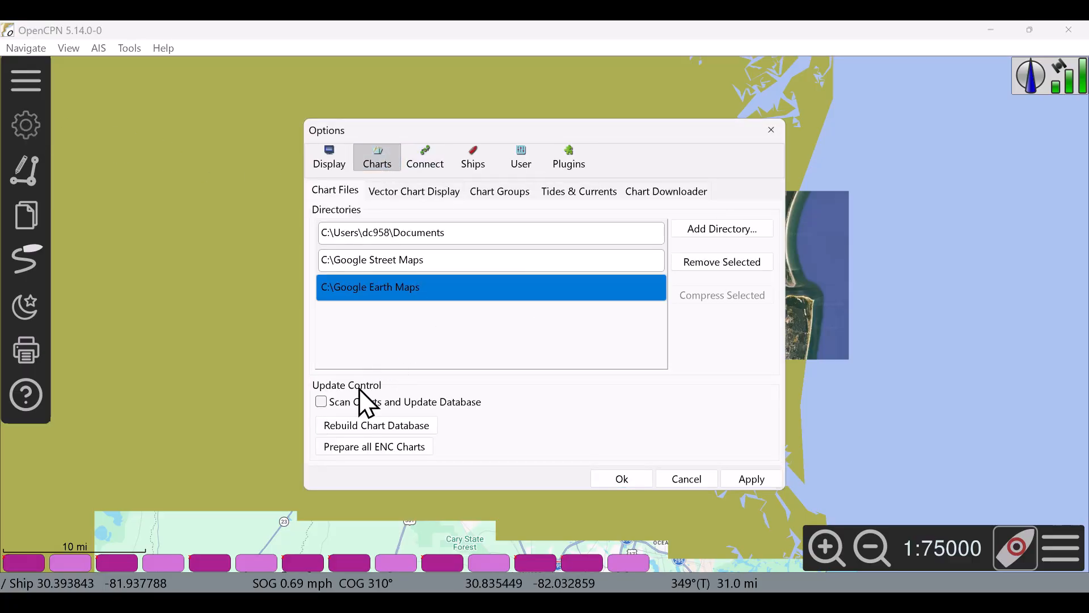
click(321, 403)
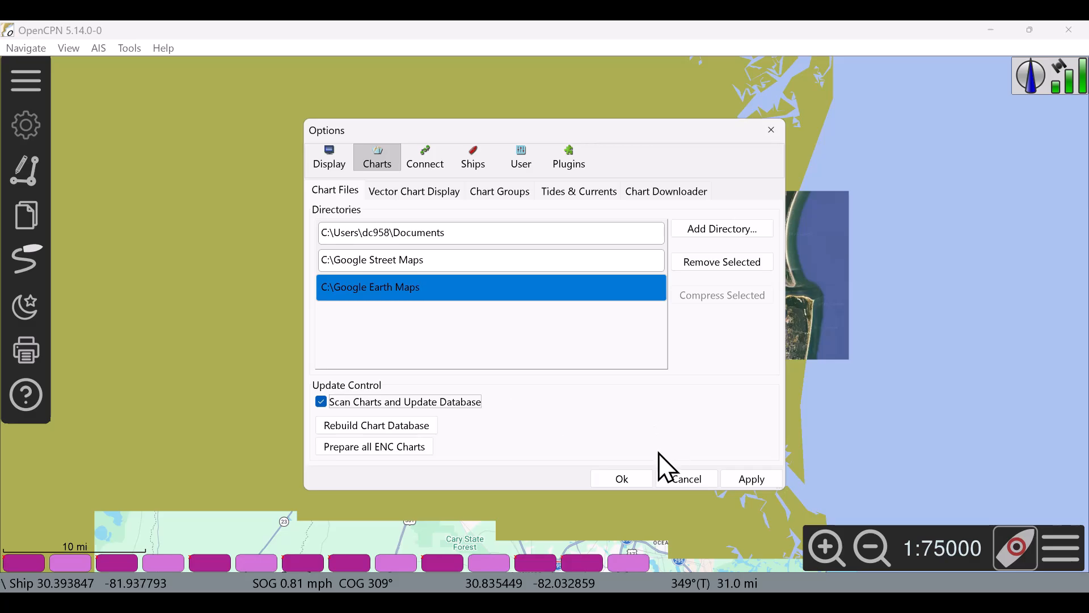
click(624, 482)
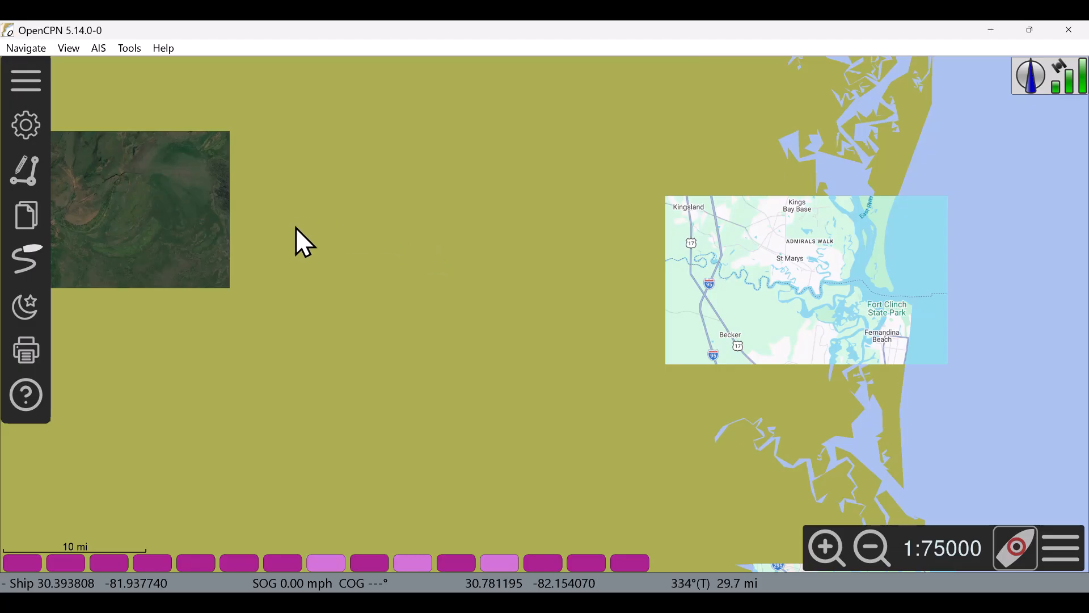
Show the new satellite chart beside D7 GE 1.mbtiles and inspect how the two adjoin at 1:38000 and 1:75000.
mouse_move(412, 567)
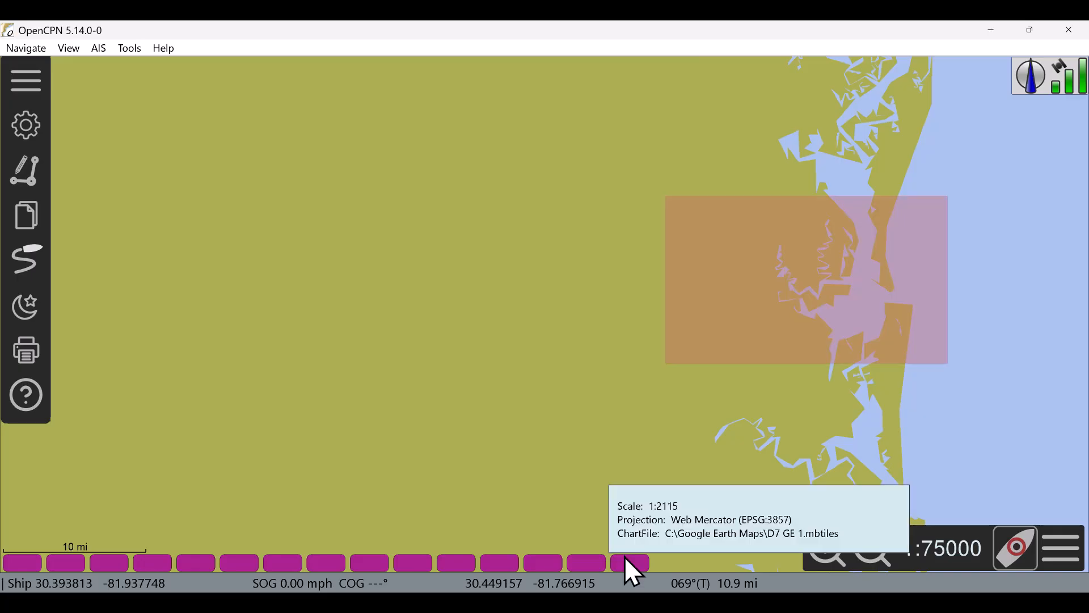
click(590, 564)
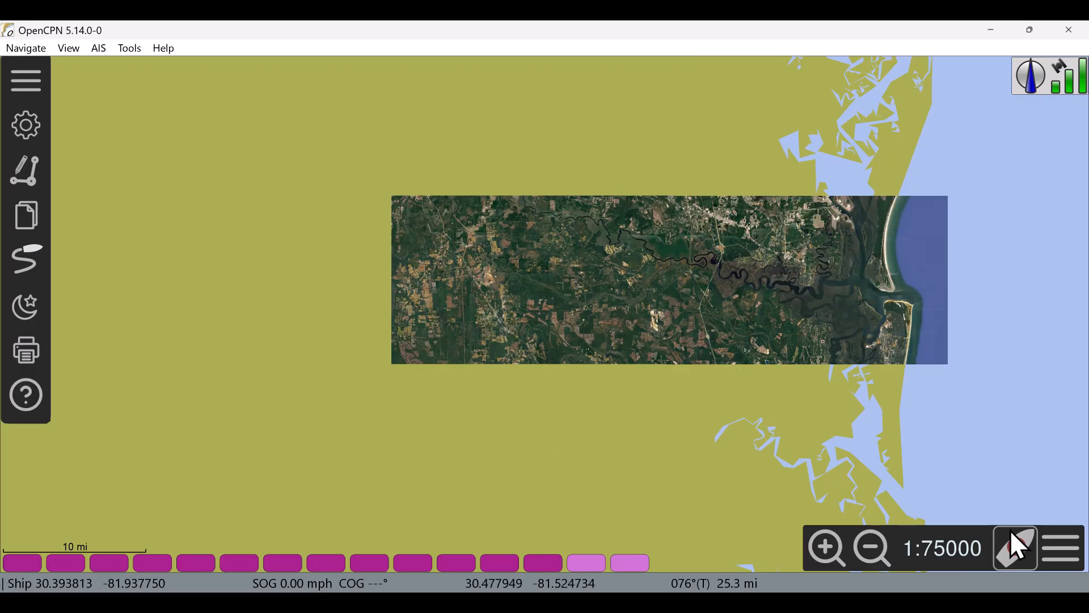
click(827, 548)
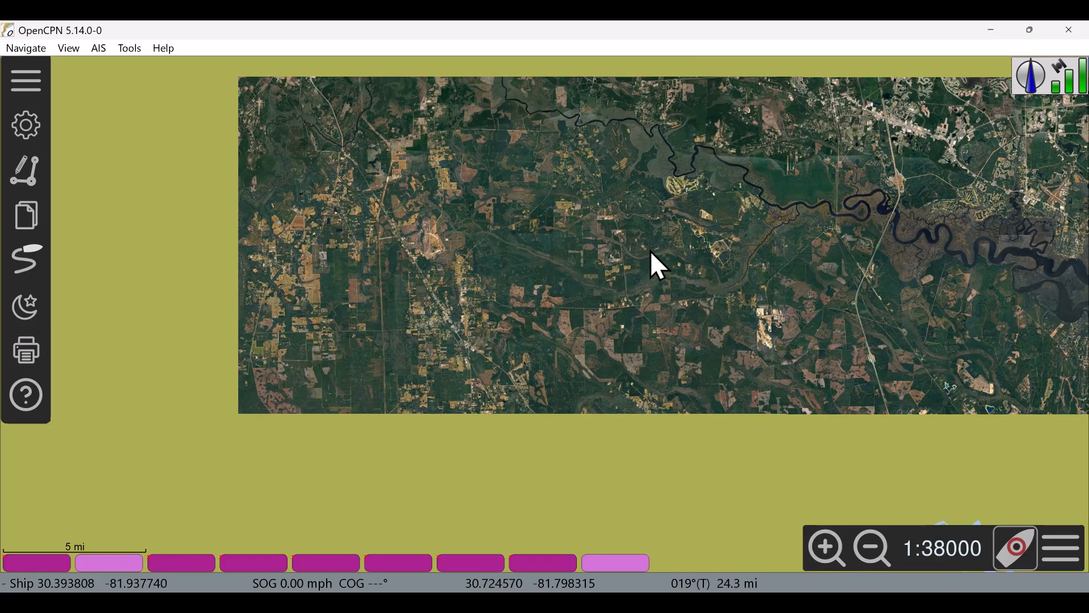
drag(651, 262, 334, 311)
mouse_move(480, 301)
mouse_down()
mouse_move(581, 306)
mouse_move(467, 304)
mouse_move(511, 302)
mouse_move(480, 292)
mouse_up()
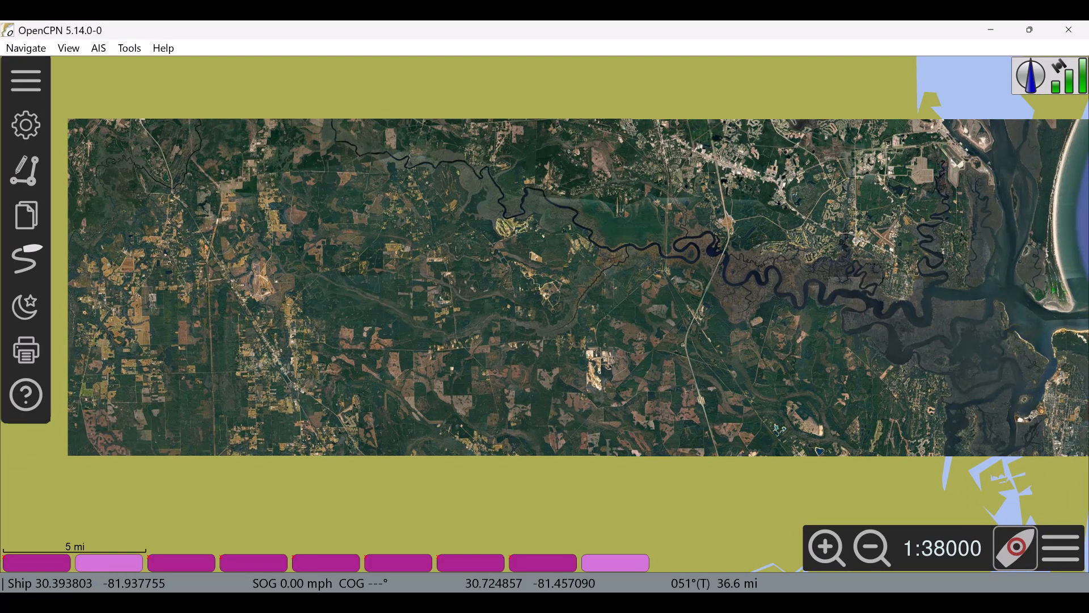
click(874, 567)
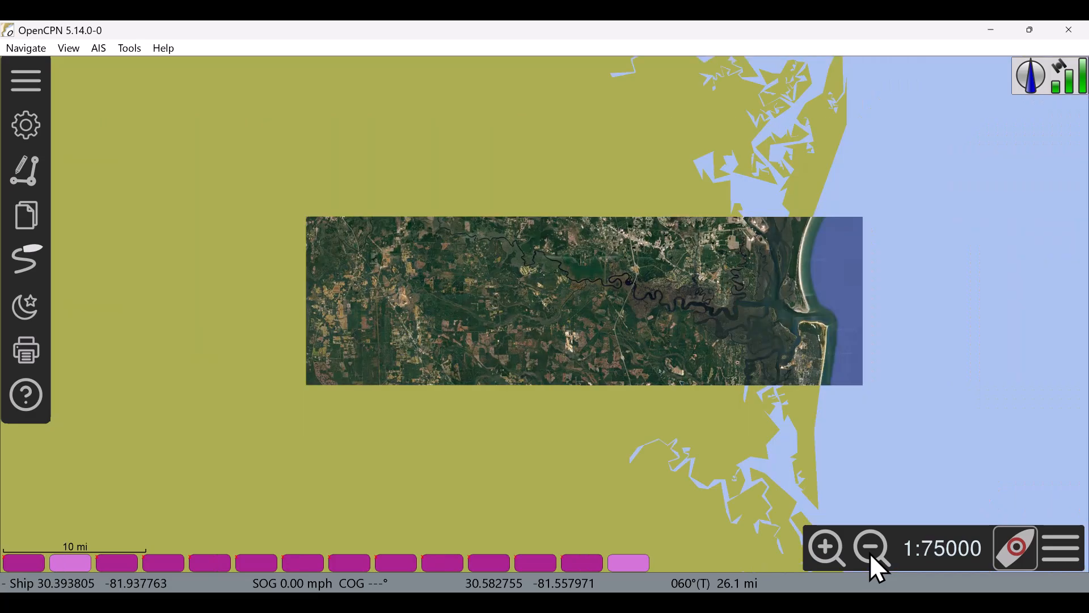
click(871, 555)
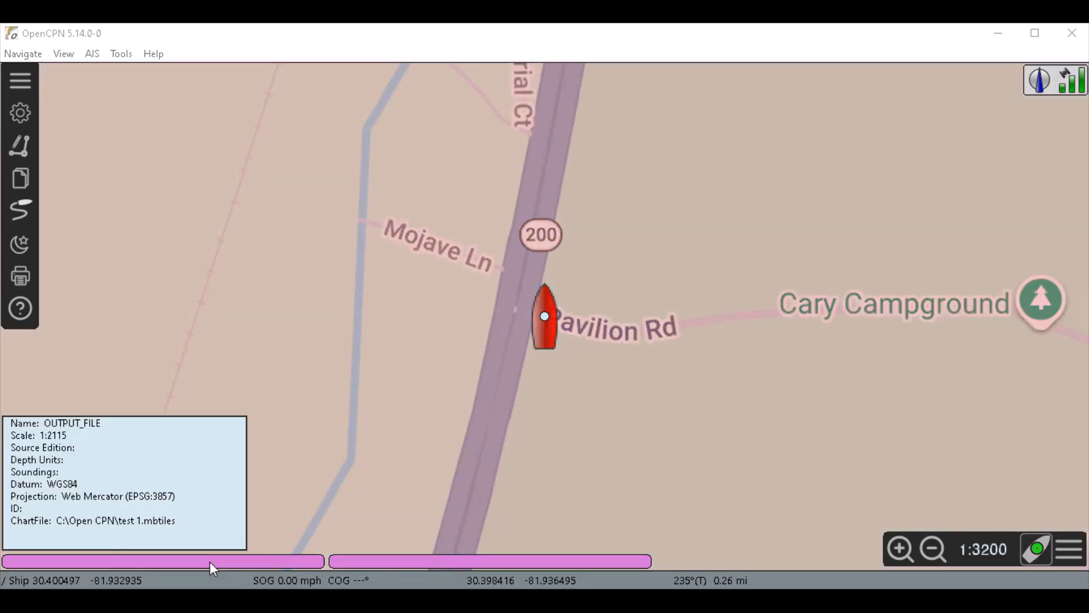
Hide and redisplay the test 1.mbtiles street chart around Pavilion Rd to compare it with the satellite chart at scales up to 1:800.
click(210, 562)
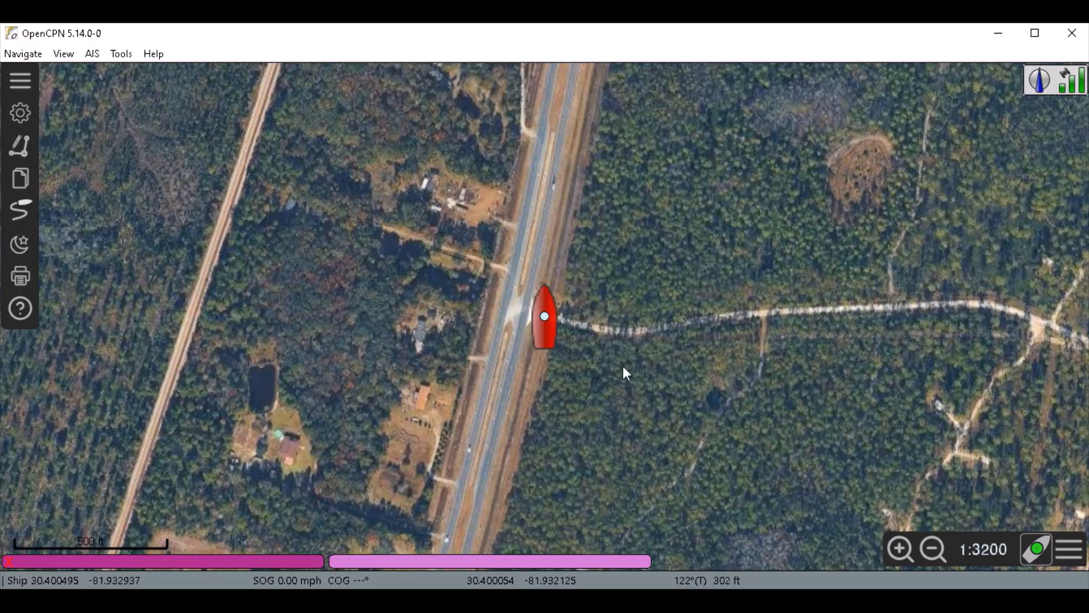
click(898, 550)
click(897, 551)
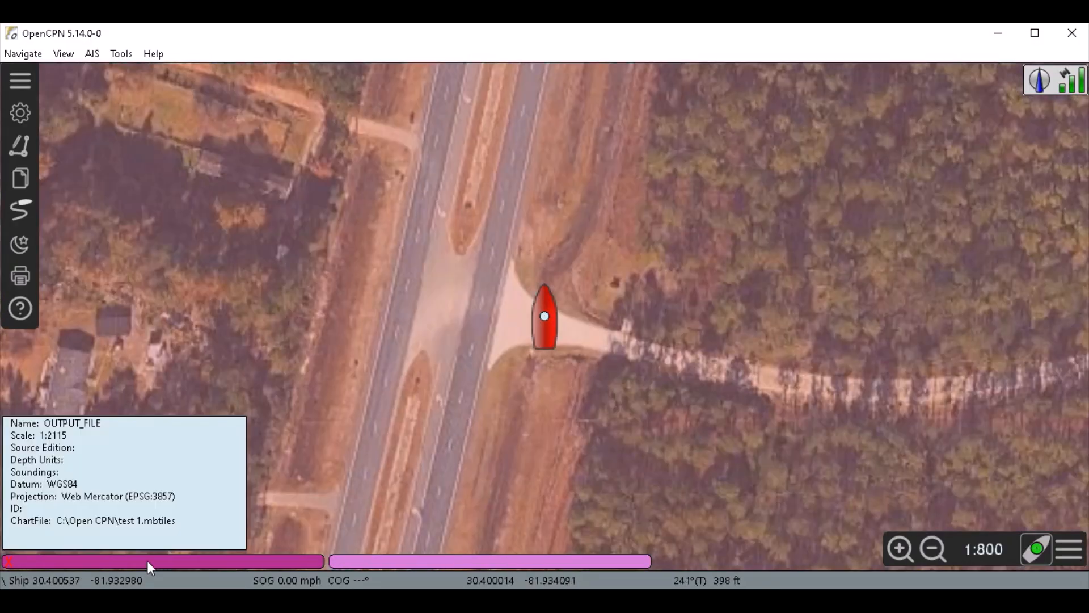
click(148, 562)
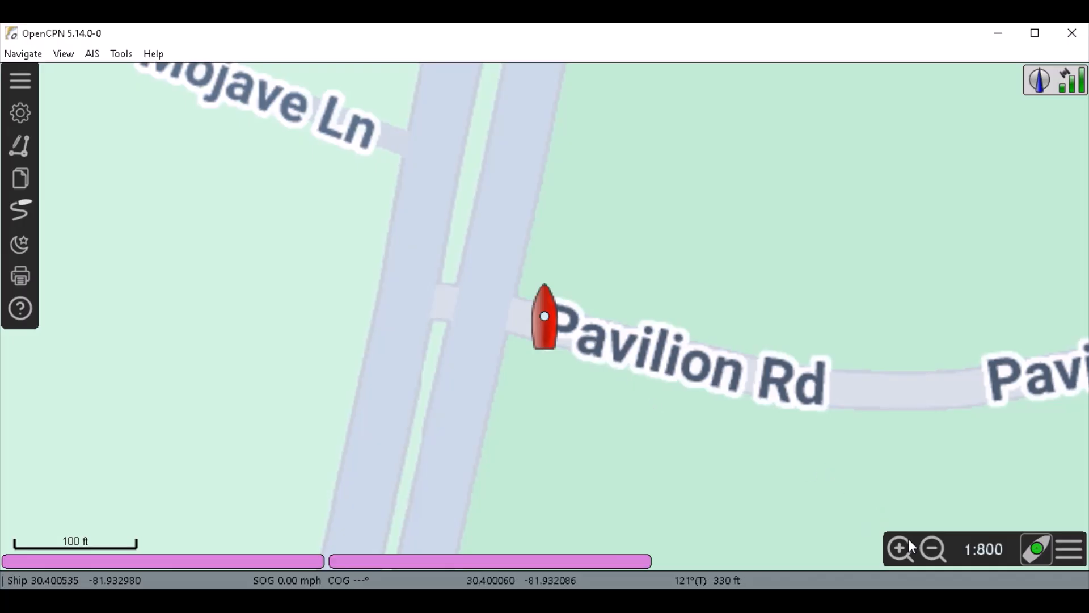
click(932, 550)
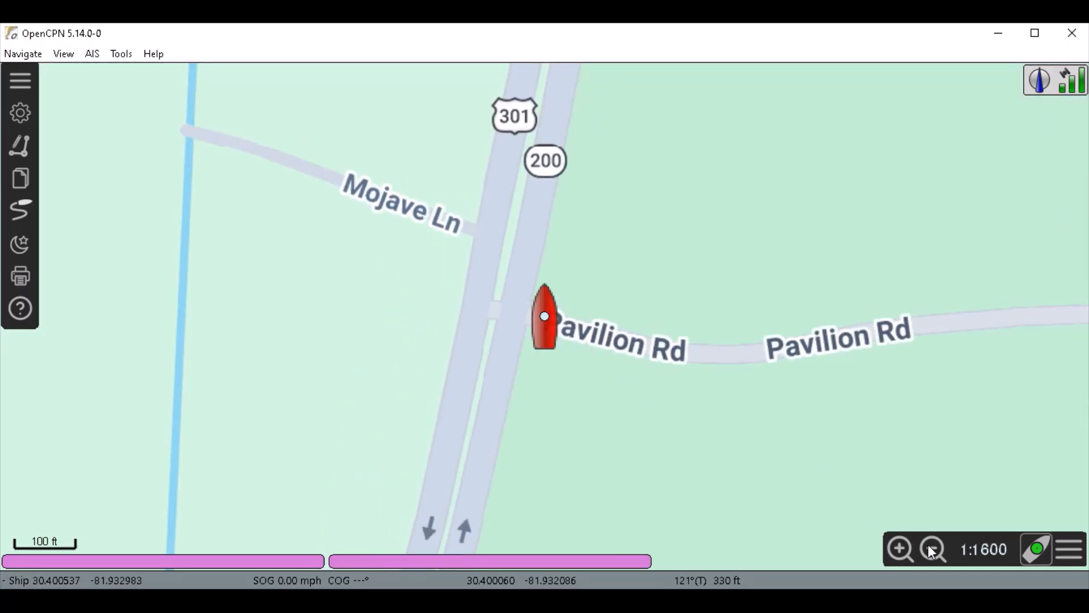